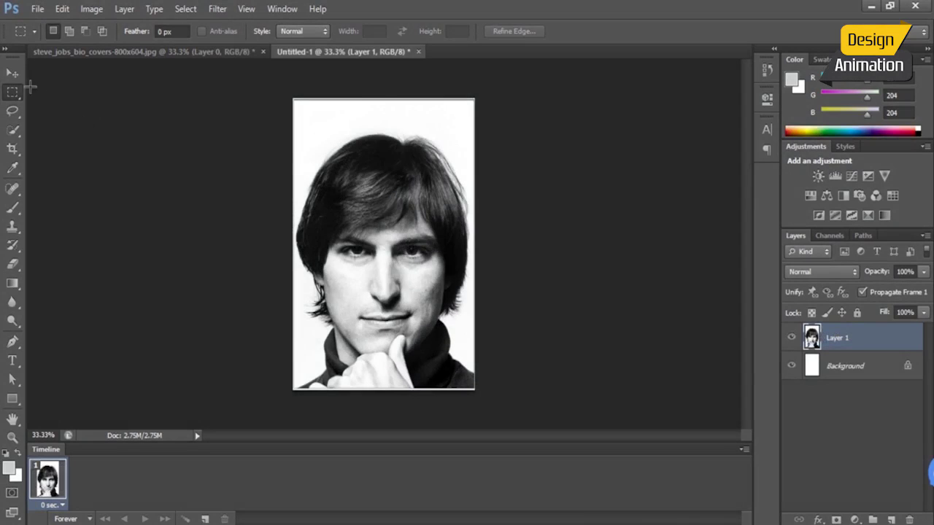
Step: Stretch the young Jobs layer's top edge up and bottom edge down with Free Transform
key(v)
drag(286, 94, 286, 87)
key(Return)
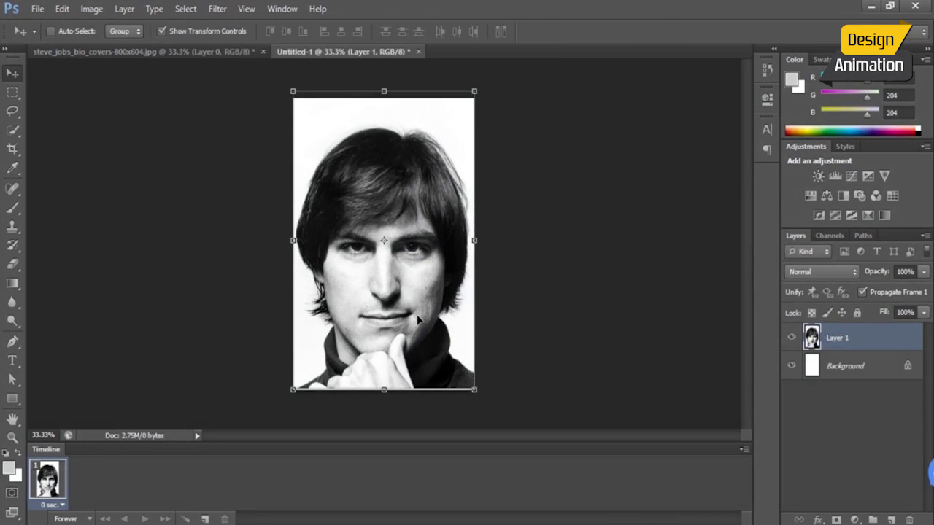
click(865, 406)
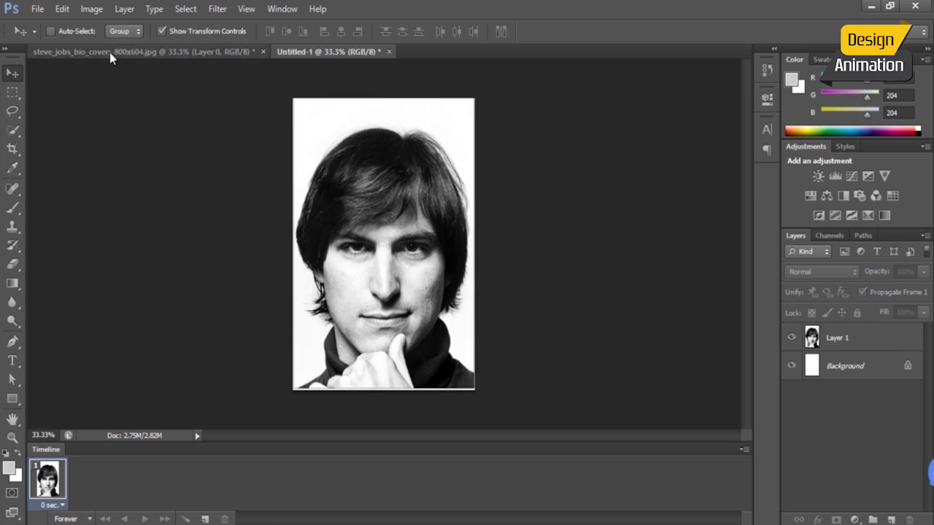
right_click(432, 266)
click(467, 267)
drag(383, 390, 380, 397)
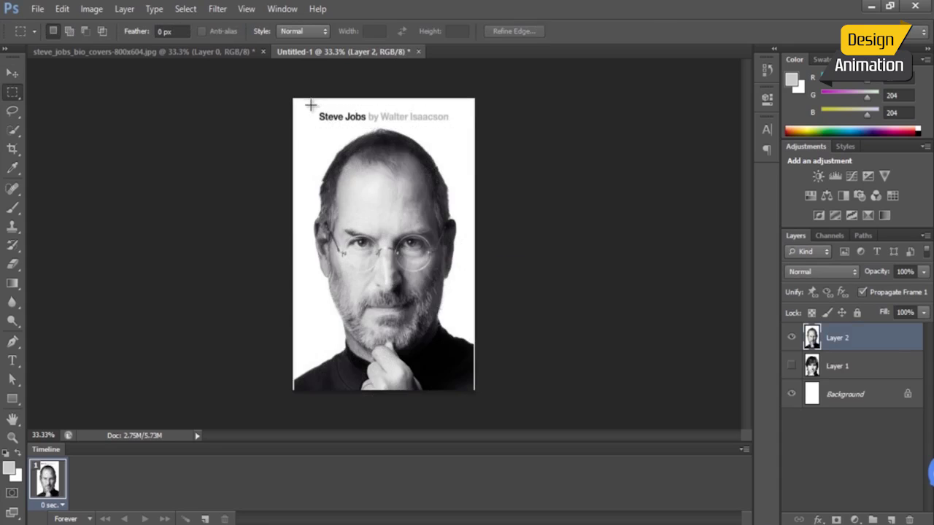
Step: Marquee the older cover's title and content-aware fill it away
drag(310, 106, 456, 123)
click(57, 12)
click(130, 204)
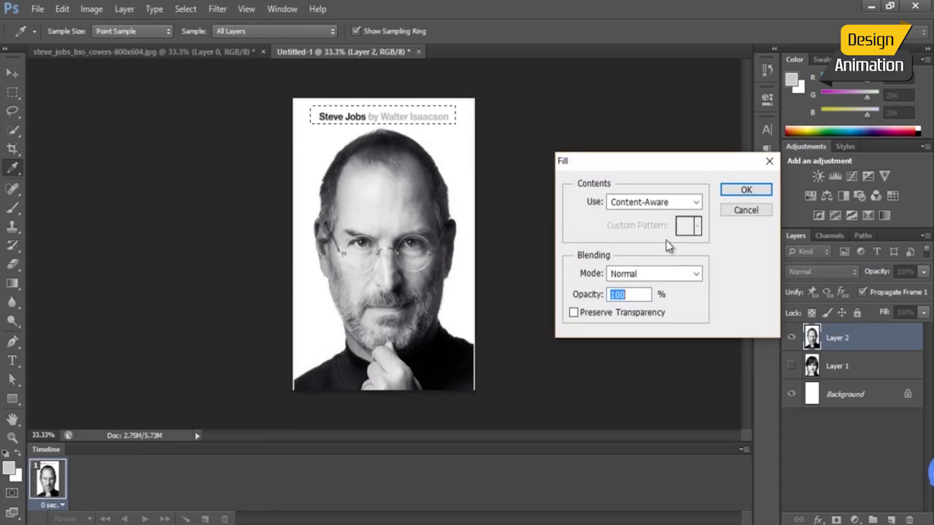
click(745, 190)
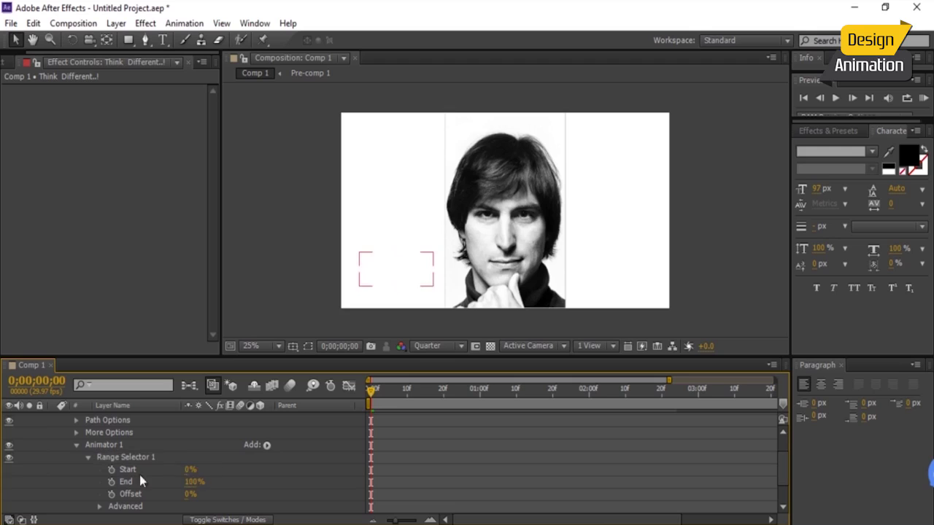
Step: Scrub the comp timeline forward until the word Think appears over the warped face
drag(371, 391, 483, 390)
drag(192, 469, 203, 466)
click(541, 405)
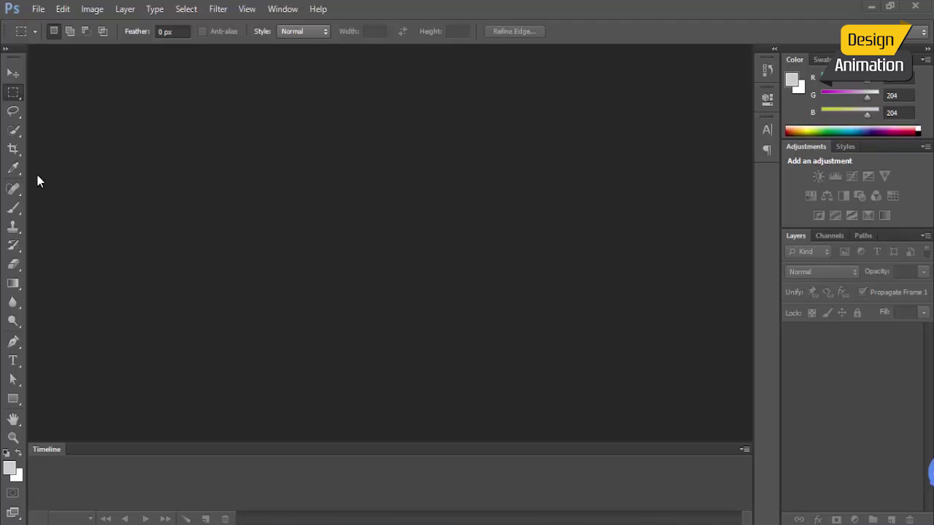
Step: Open the image file steve_jobs_bio_covers-800x604.jpg with Ctrl+O
key(ctrl+o)
click(358, 157)
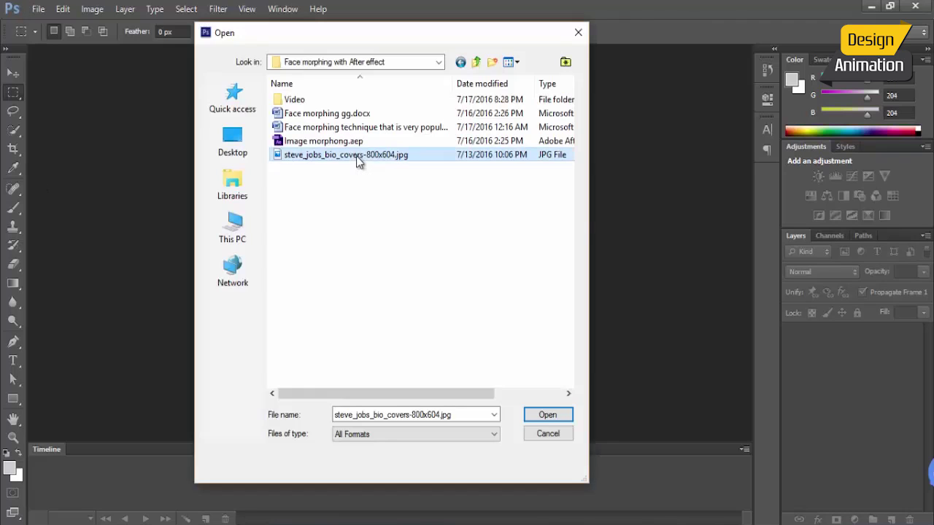
click(548, 416)
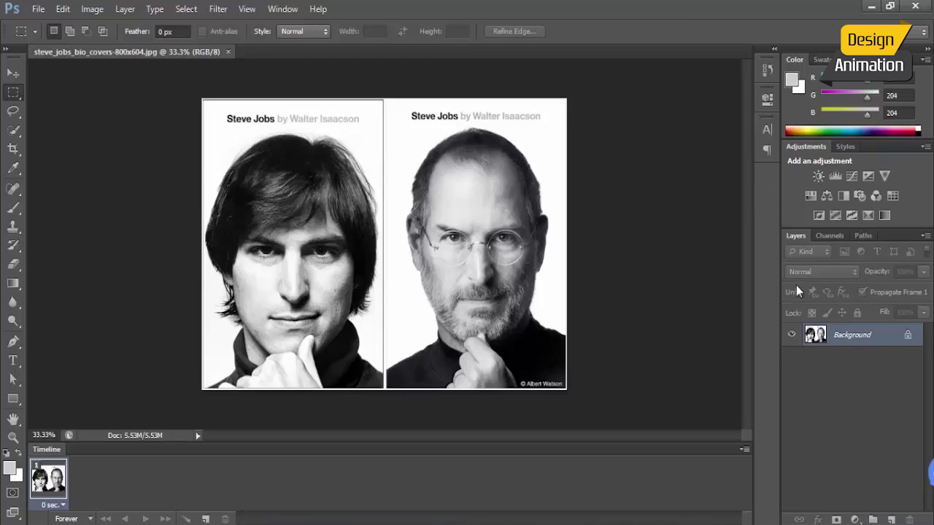
Step: Convert the locked Background layer into Layer 0
double_click(906, 336)
drag(474, 148, 361, 220)
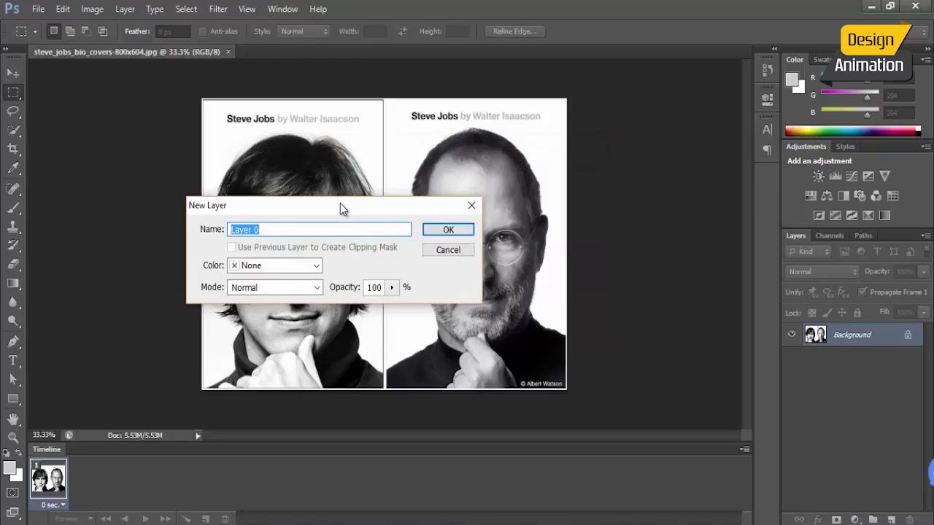
click(447, 229)
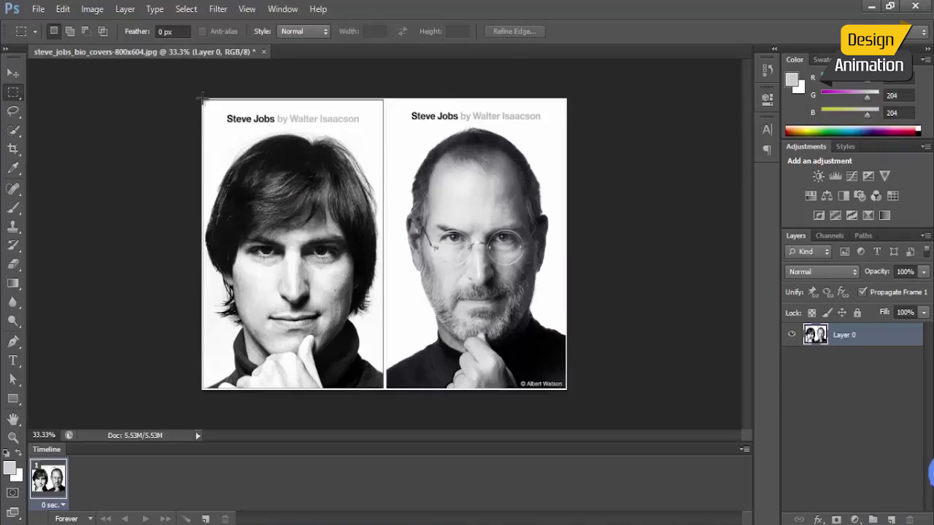
Step: Copy the left young Jobs cover and paste it into a new Untitled-1 document
drag(204, 100, 382, 414)
key(ctrl+c)
key(ctrl+n)
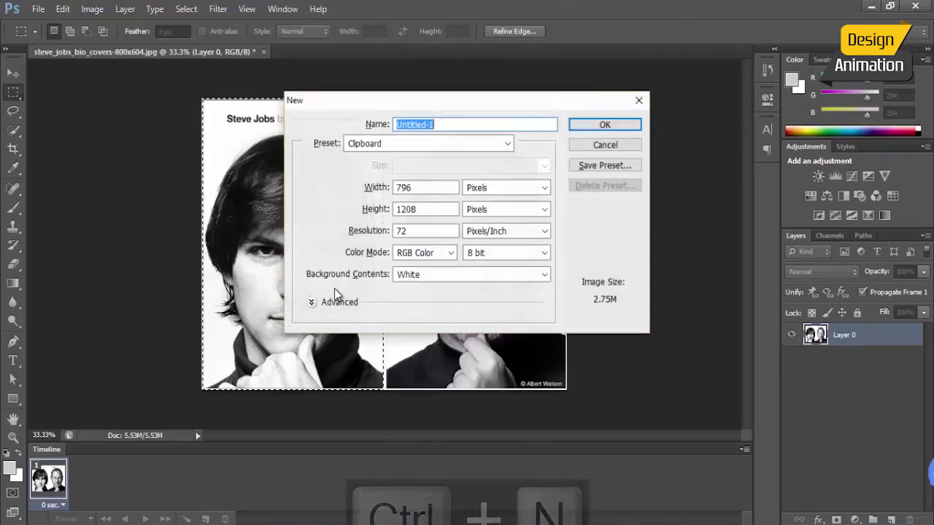
key(Return)
key(ctrl+v)
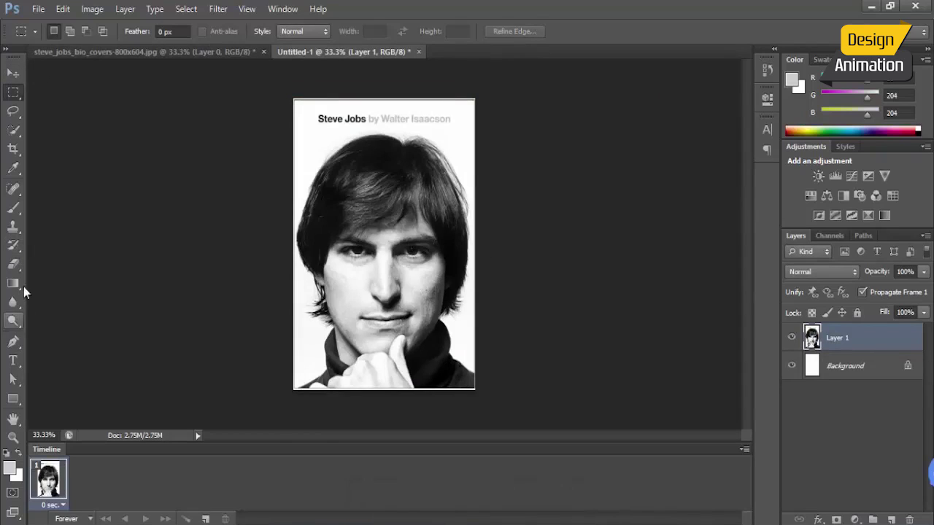
Step: Marquee the 'Steve Jobs by Walter Isaacson' title, content-aware fill it, then deselect
click(13, 264)
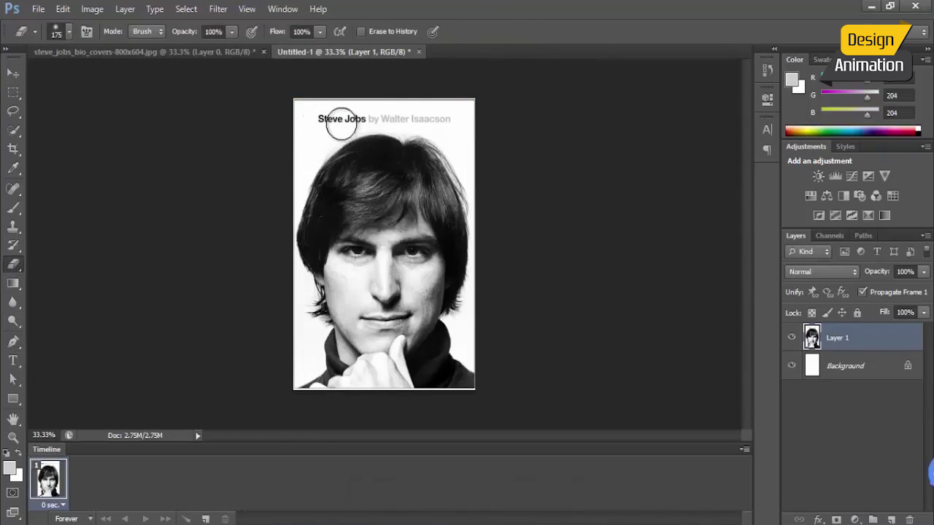
click(13, 92)
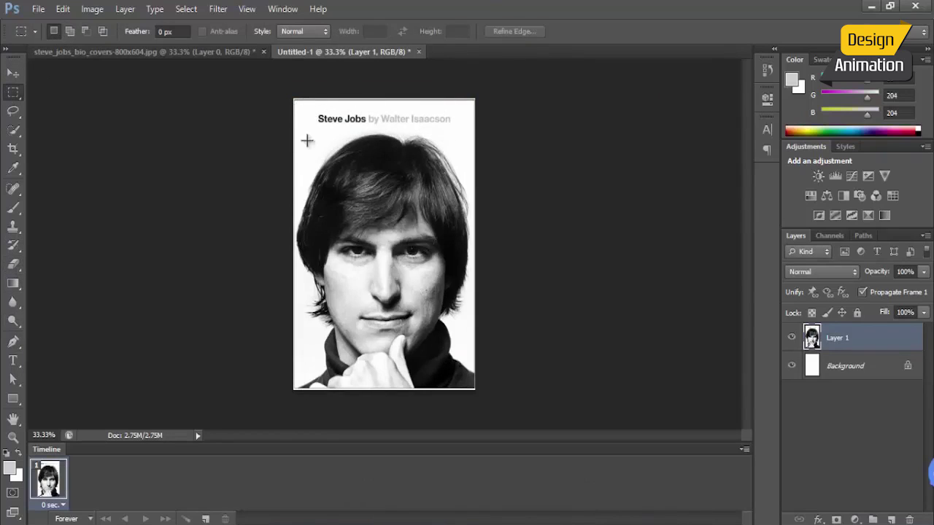
drag(308, 109, 459, 130)
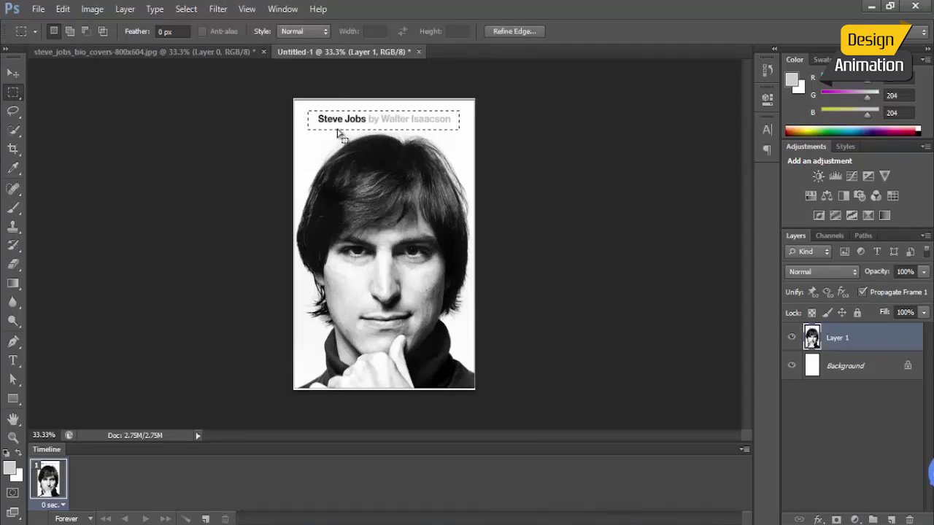
click(63, 8)
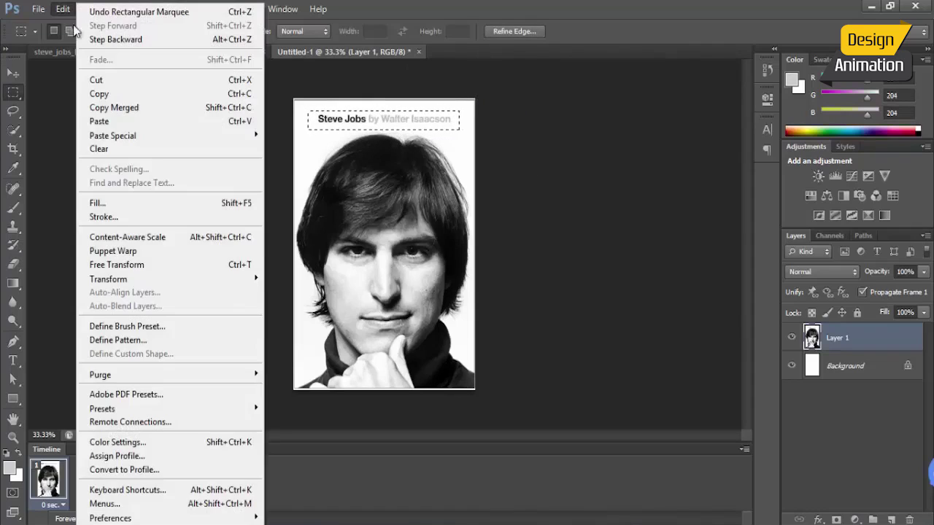
click(143, 204)
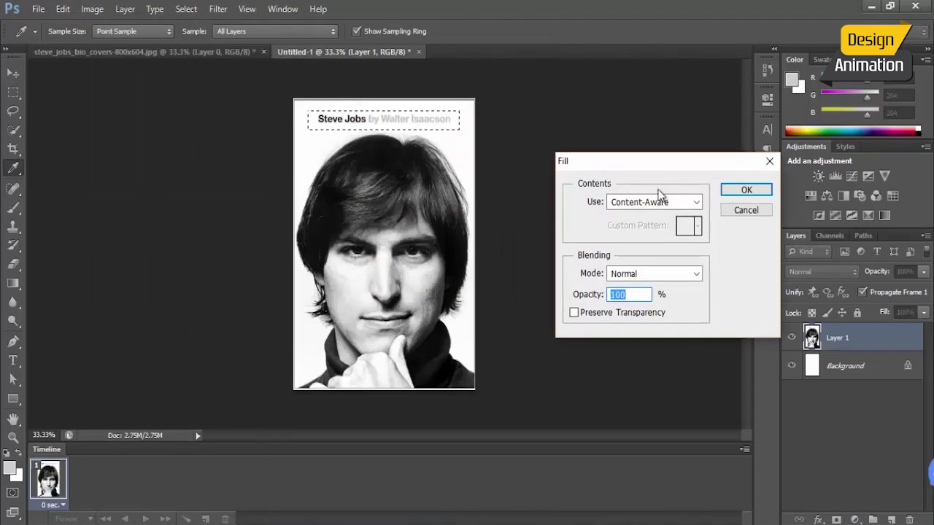
click(745, 192)
key(m)
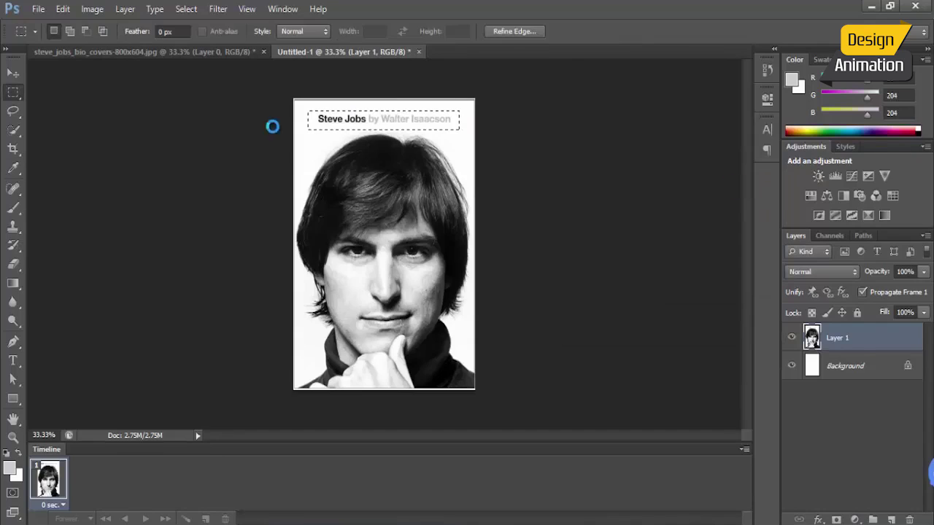
key(ctrl+d)
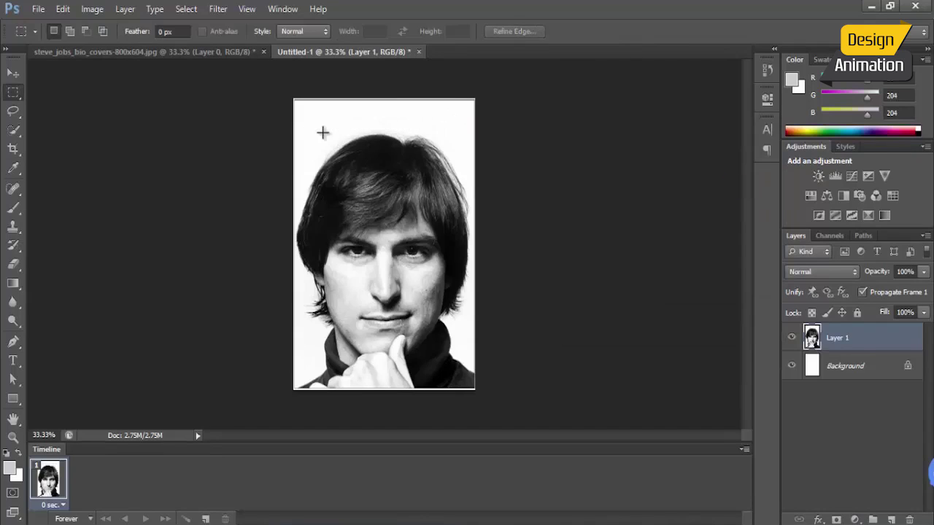
Step: Free Transform Layer 1, dragging its top edge up and bottom edge down to the canvas
click(13, 73)
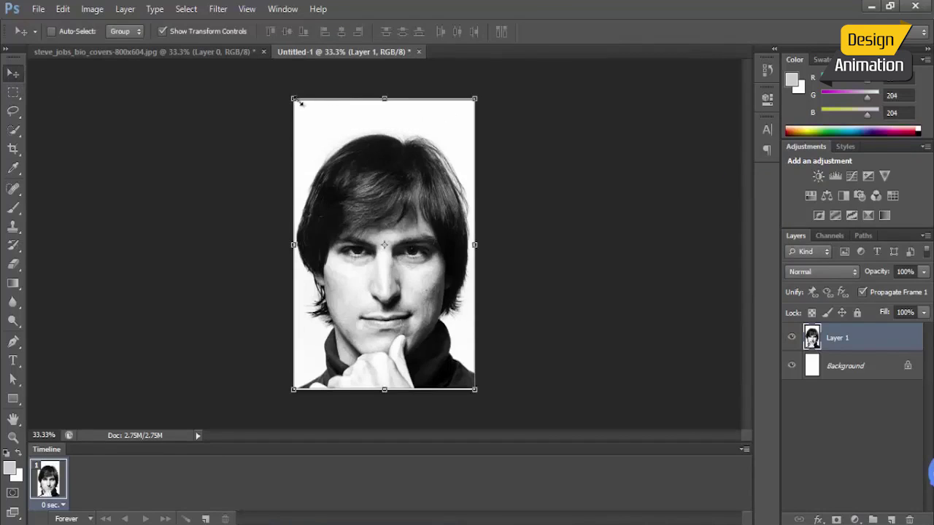
drag(289, 95, 286, 87)
key(Return)
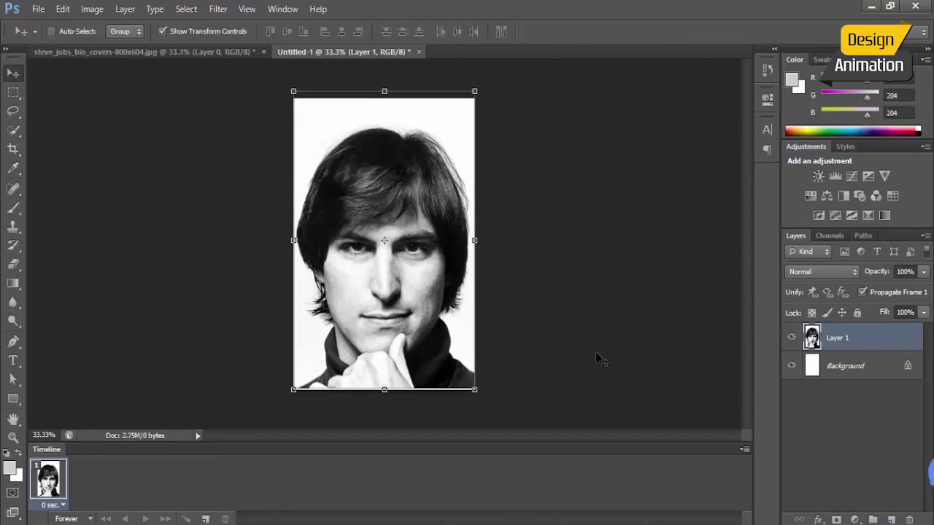
click(886, 401)
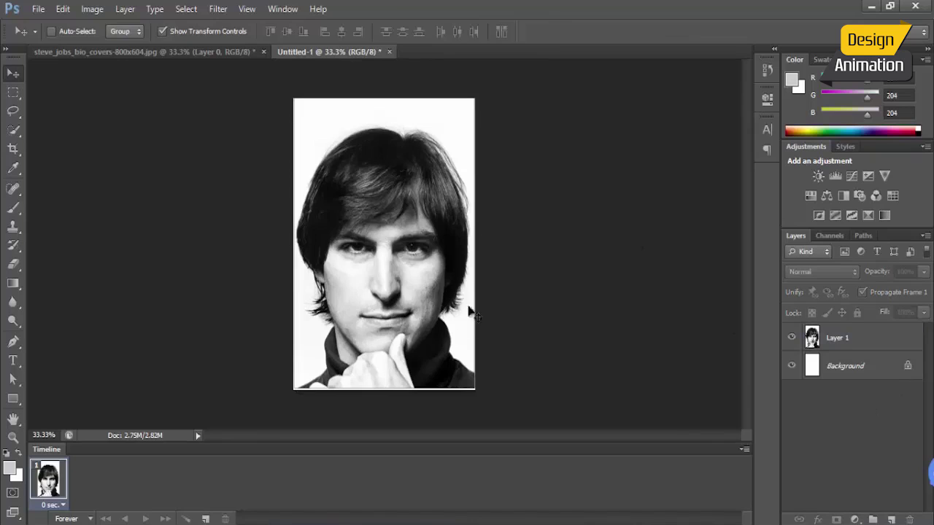
right_click(431, 261)
click(444, 267)
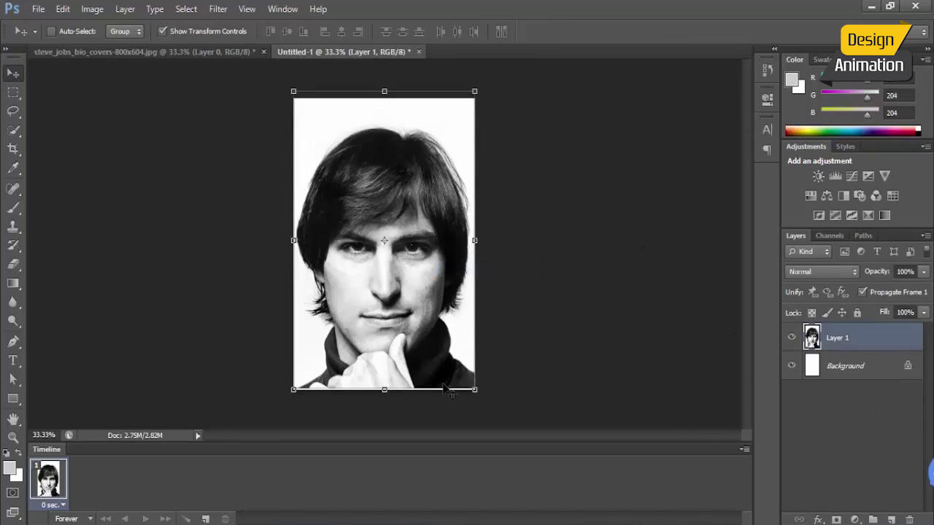
drag(384, 390, 382, 395)
key(Return)
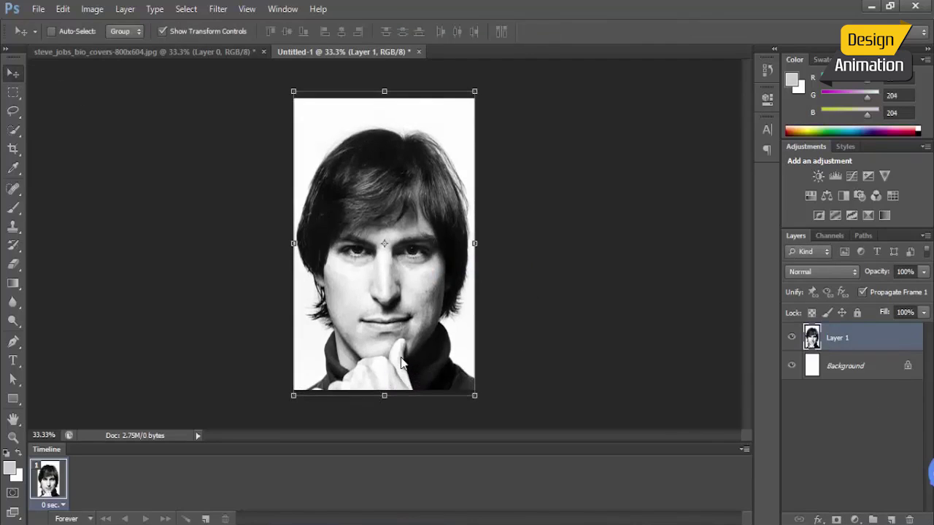
Step: Save the young Jobs document as JPEG 'Face 1' at Quality 12 (Maximum)
click(39, 10)
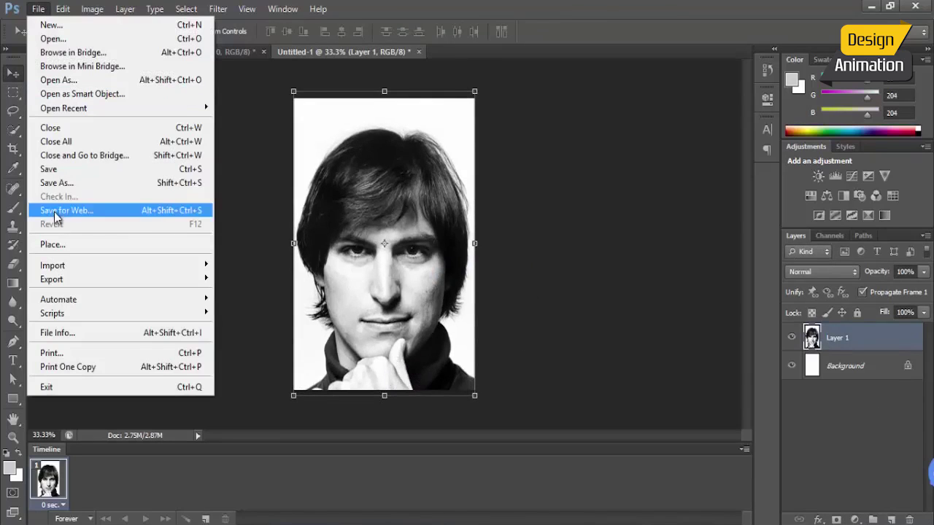
click(85, 188)
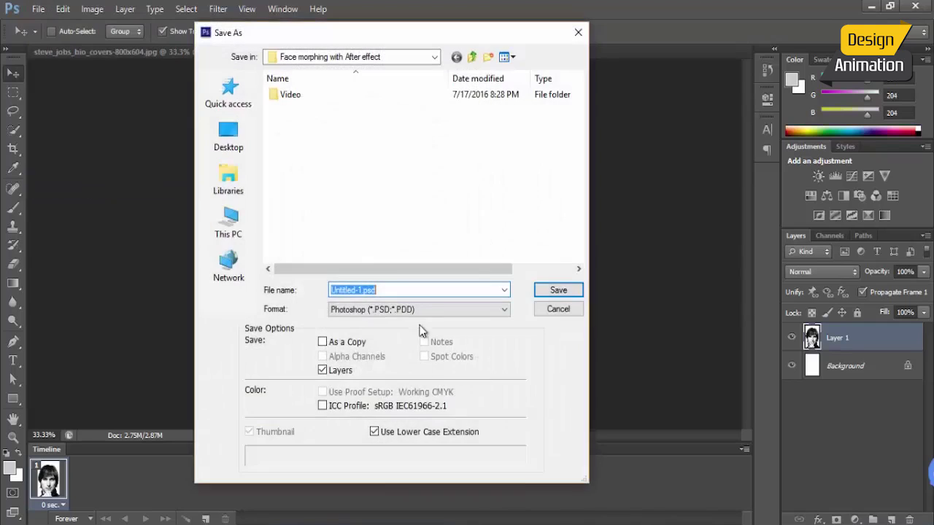
click(437, 309)
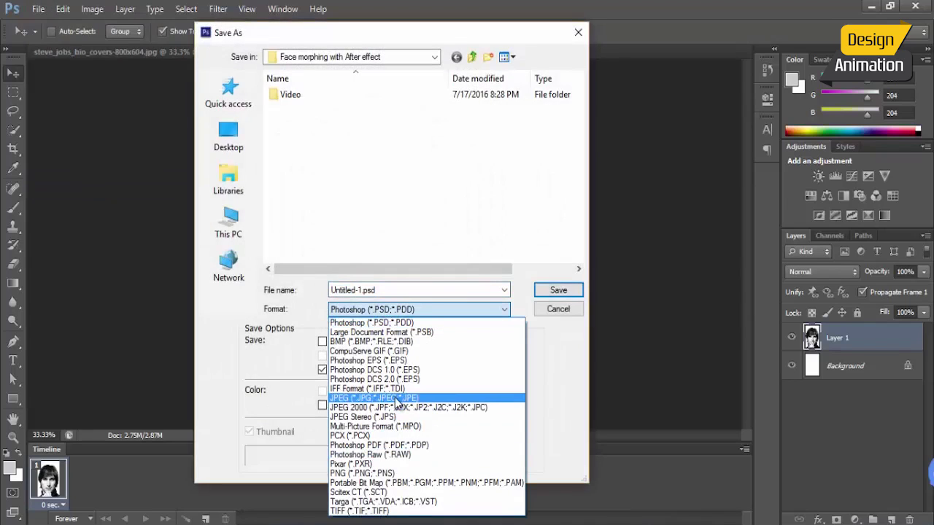
click(398, 400)
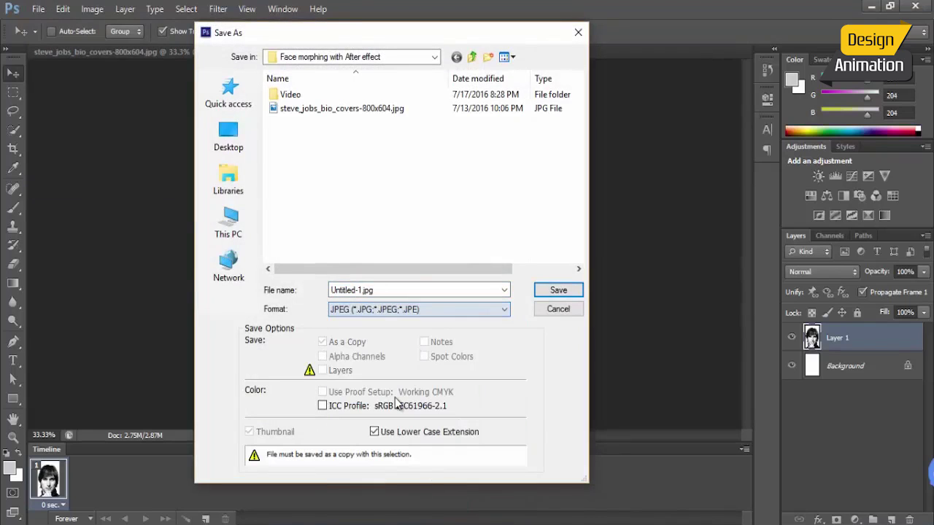
double_click(397, 292)
key(BackSpace)
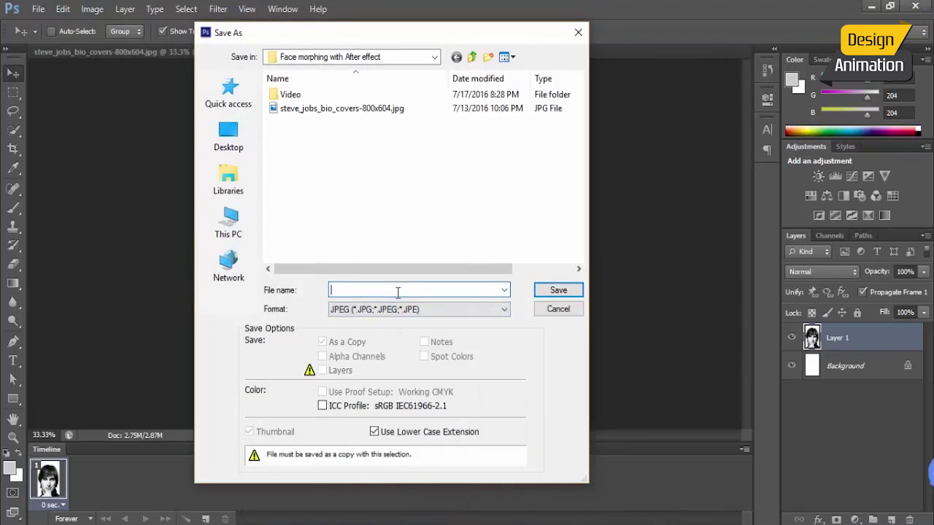
text(Fs)
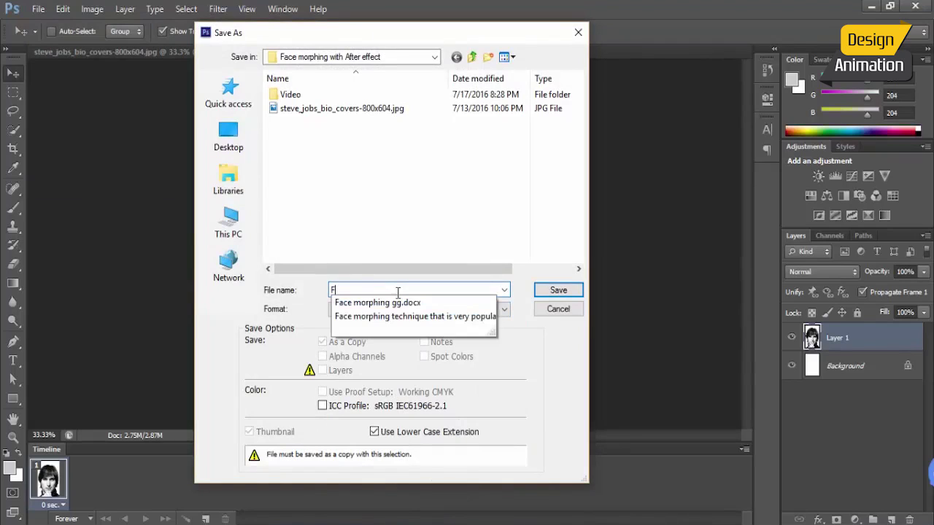
text(1)
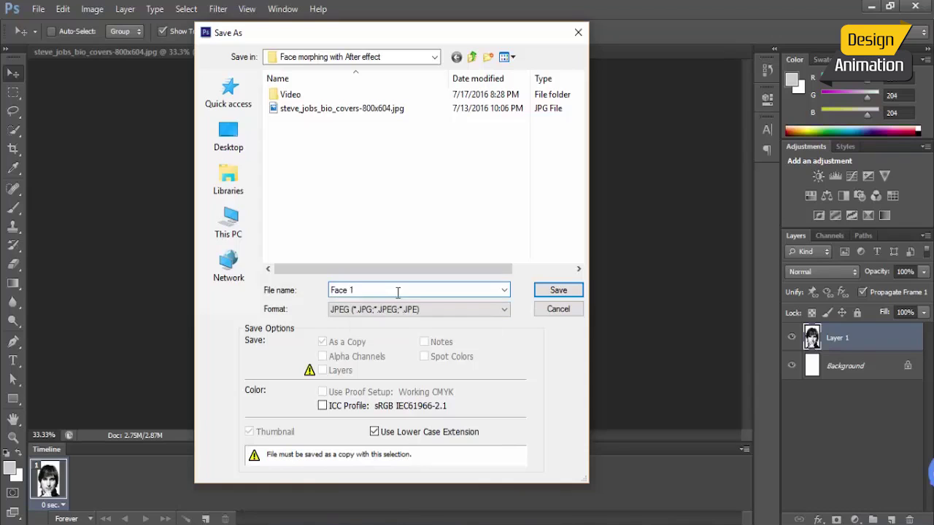
key(Return)
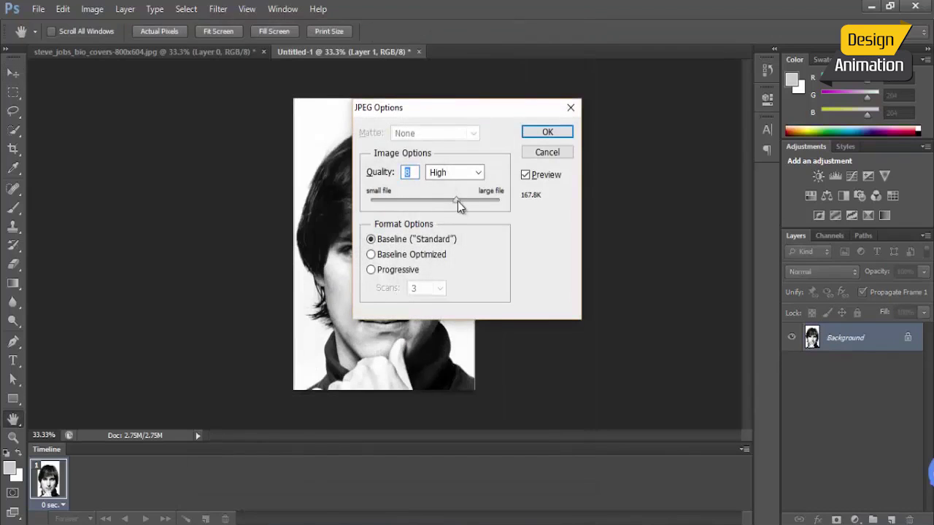
drag(458, 207, 511, 205)
click(547, 133)
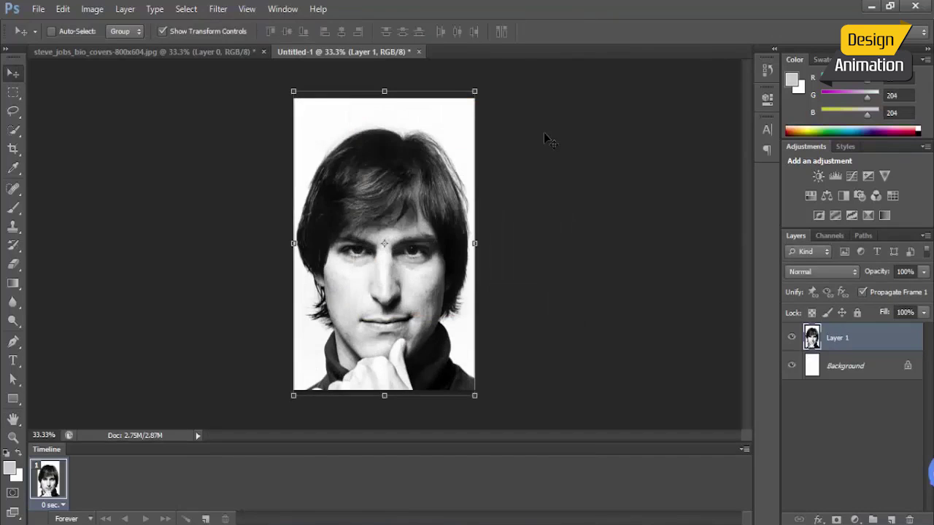
Step: Select the right-hand older cover and paste it into Untitled-1 as Layer 2
click(209, 57)
click(13, 91)
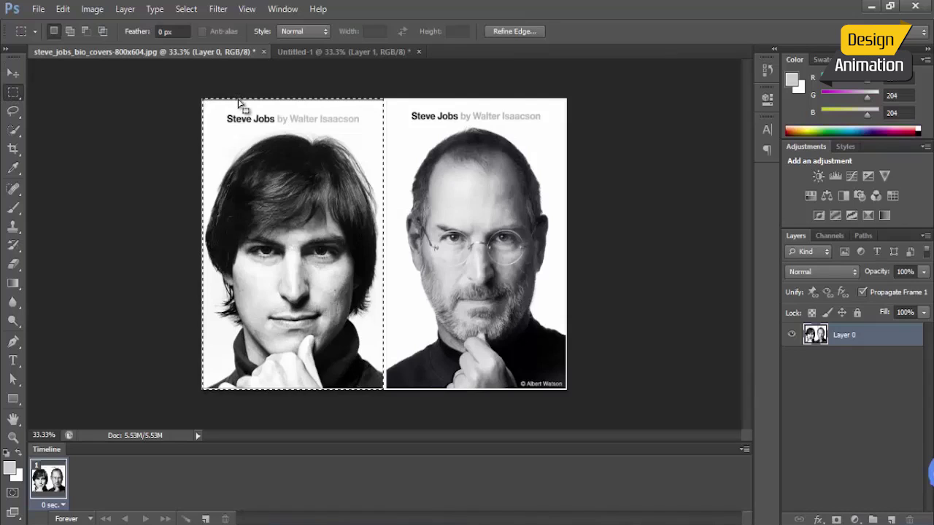
drag(239, 107, 421, 107)
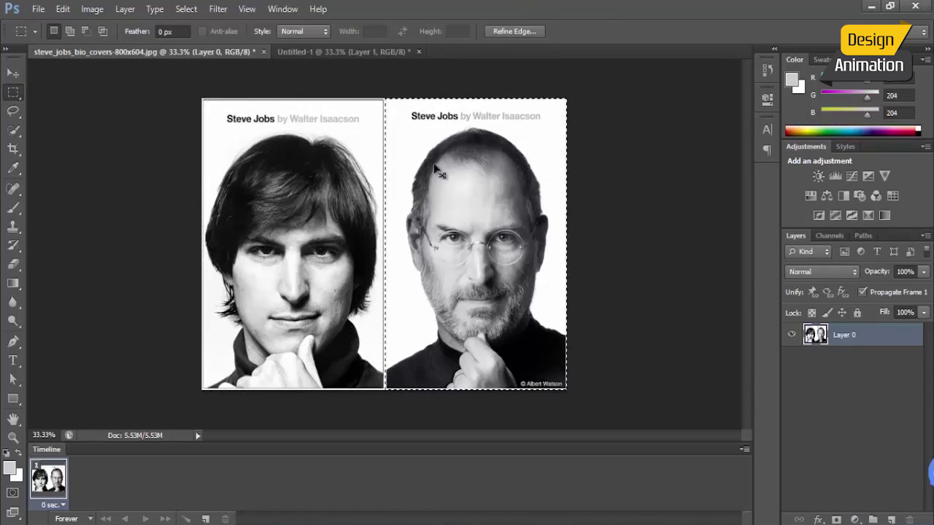
click(328, 52)
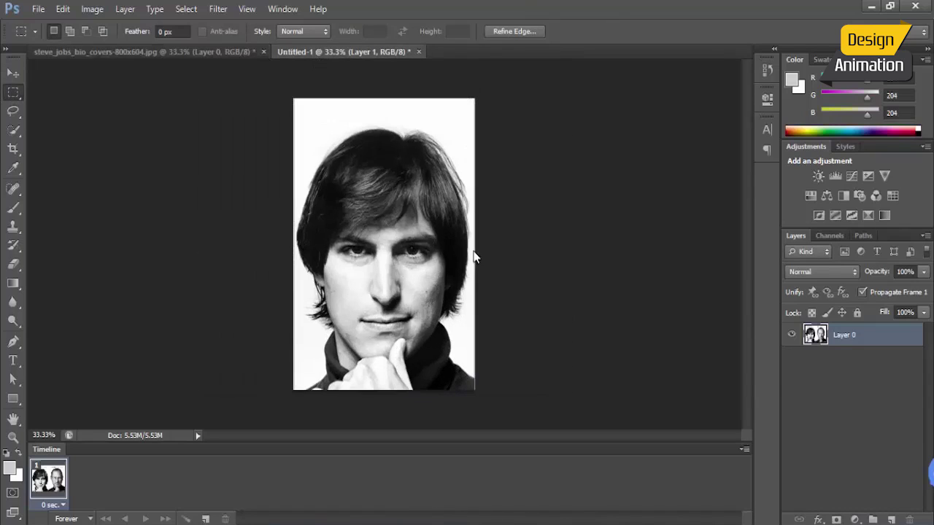
key(ctrl+v)
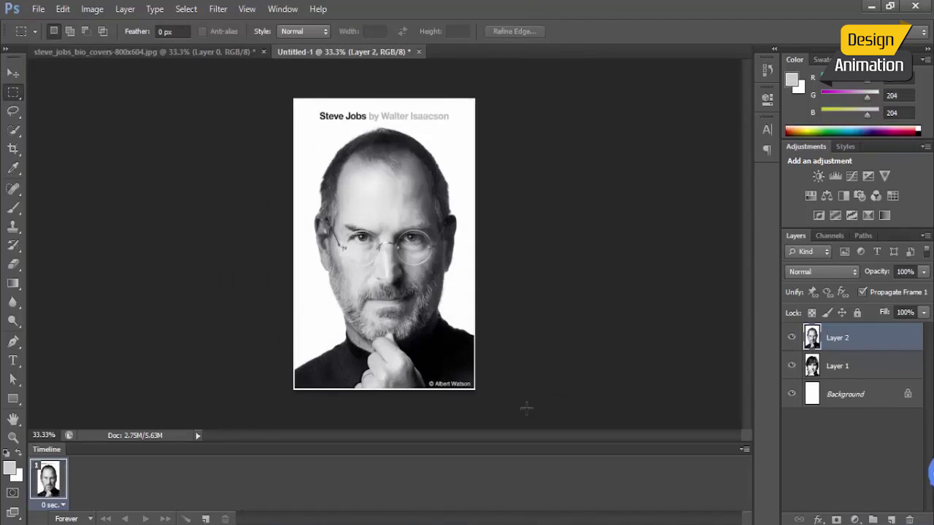
Step: Hide Layer 1 and stretch Layer 2 down to the canvas bottom
click(791, 367)
click(13, 74)
drag(474, 390, 475, 401)
key(Return)
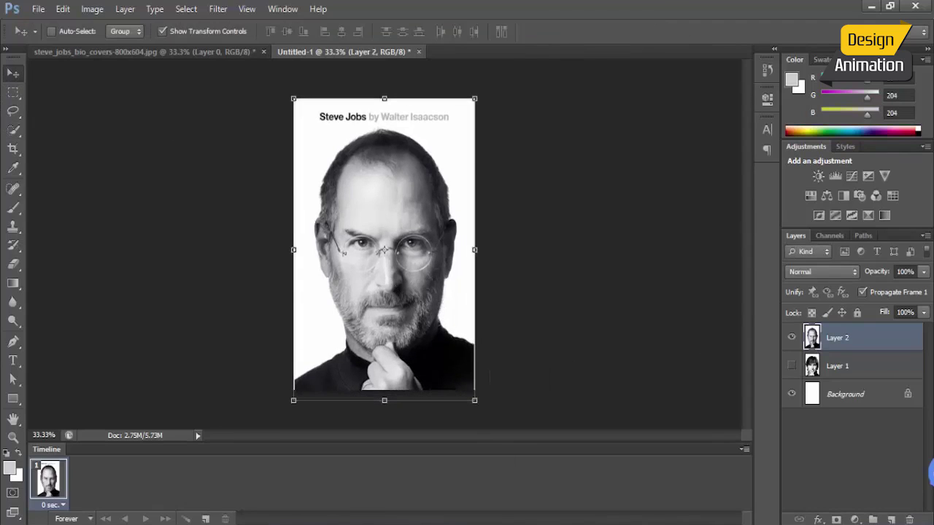
Step: Marquee-select the 'Steve Jobs by Walter Isaacson' title on Layer 2
click(13, 93)
drag(310, 107, 456, 129)
click(63, 9)
click(385, 98)
drag(312, 106, 456, 124)
Step: Content-aware fill the title selection on the older cover and clear the selection
click(63, 9)
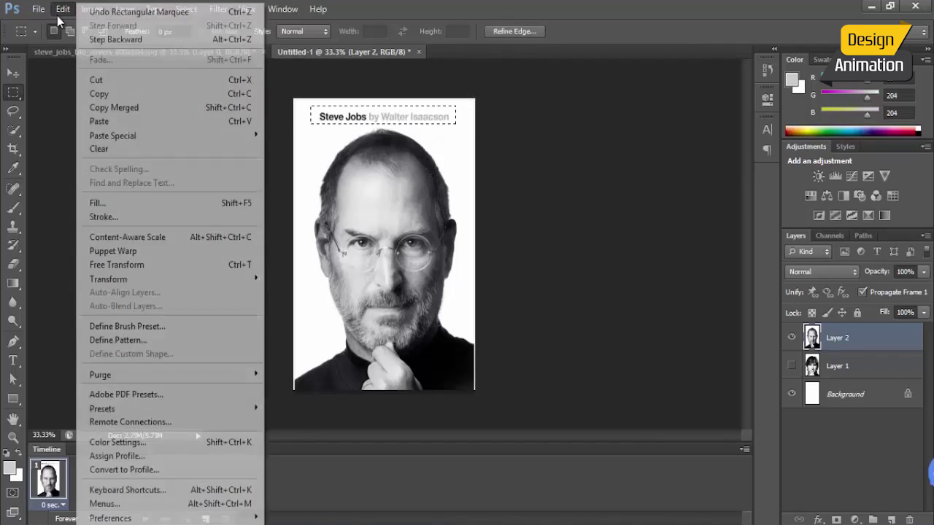
click(134, 202)
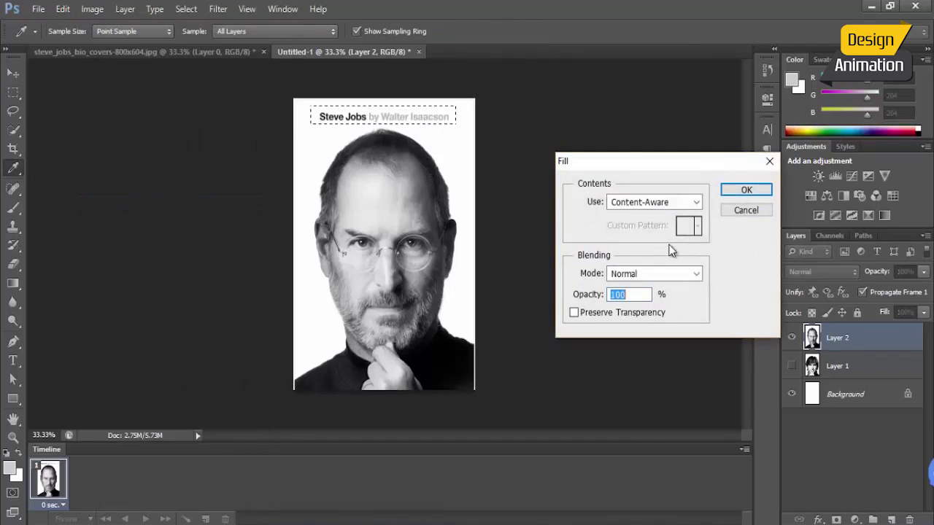
click(745, 191)
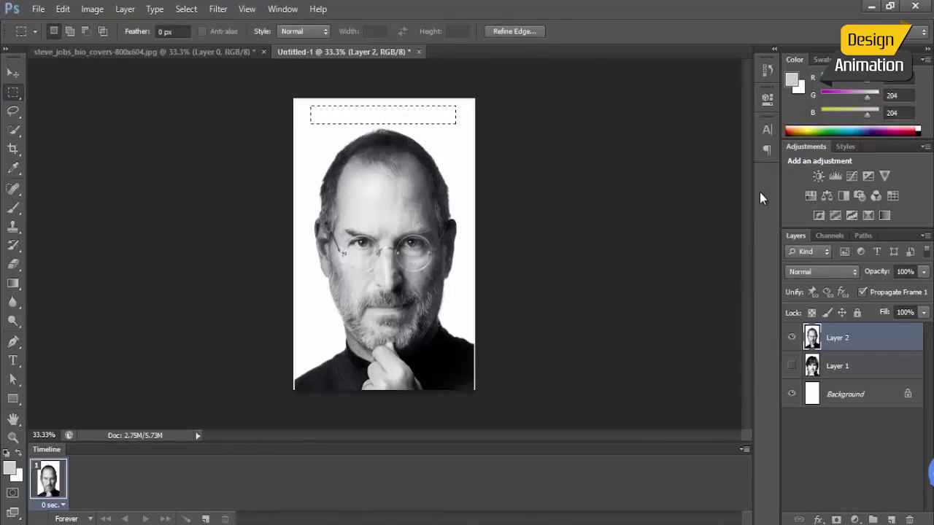
click(13, 73)
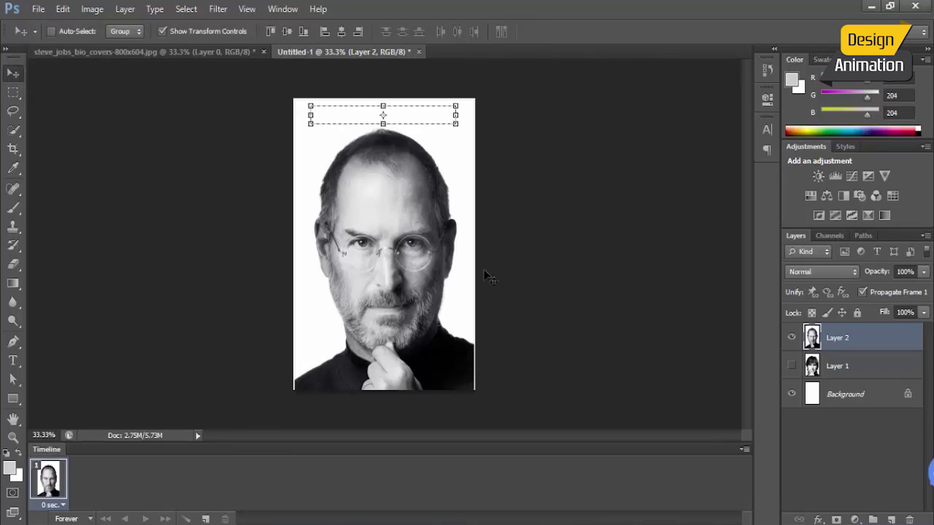
click(843, 365)
click(13, 92)
click(175, 157)
Step: Free Transform Layer 2, dragging its left edge out to the canvas edge
click(15, 73)
click(837, 338)
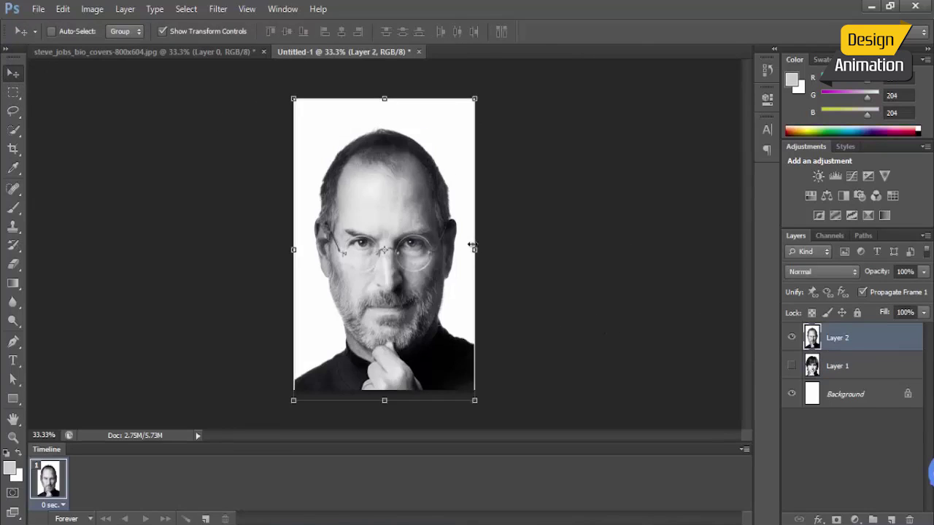
drag(474, 248, 474, 248)
key(Return)
drag(296, 248, 287, 249)
key(Return)
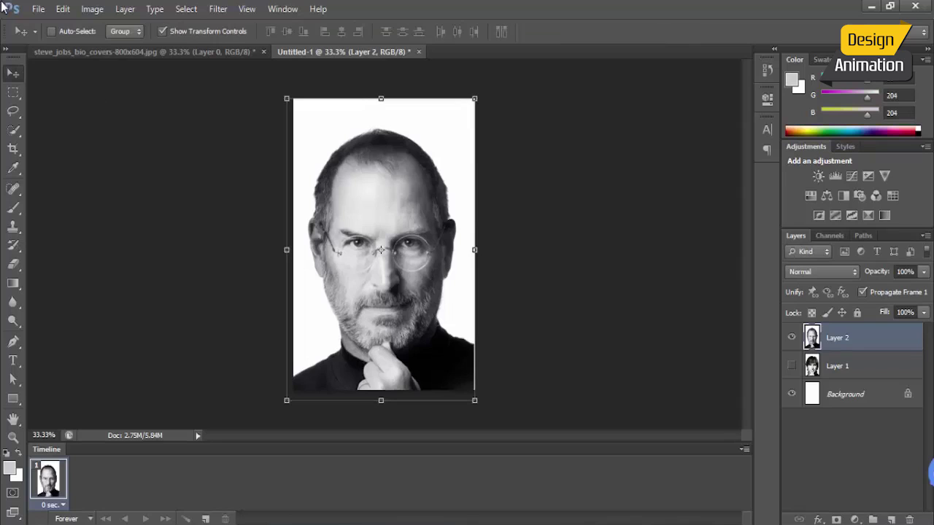
Step: Save the older cover as a JPEG file named 'Face 2'
click(38, 9)
click(76, 183)
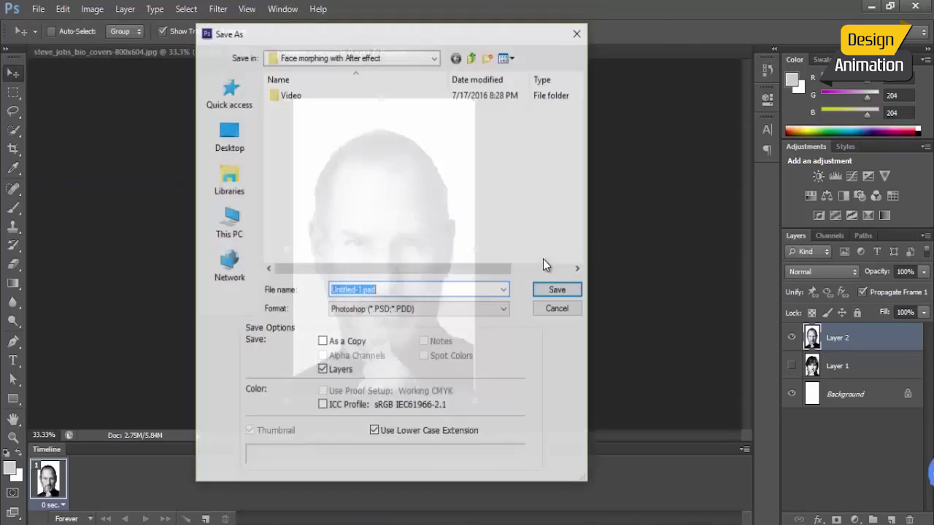
click(426, 310)
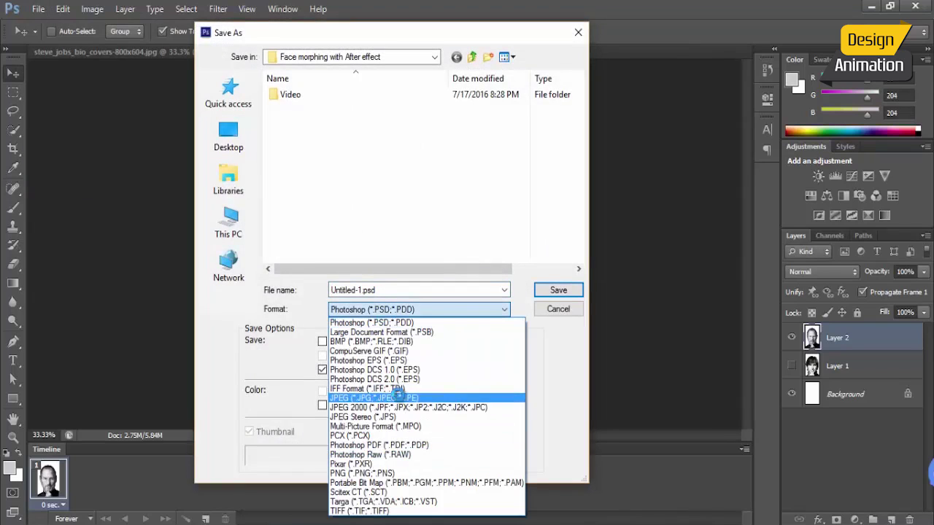
click(396, 398)
key(BackSpace)
text(Face 2)
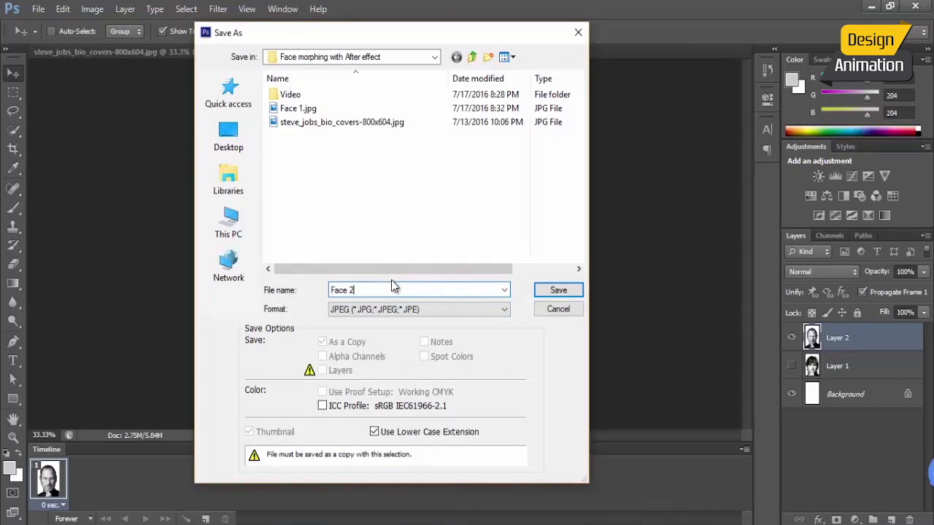
click(559, 292)
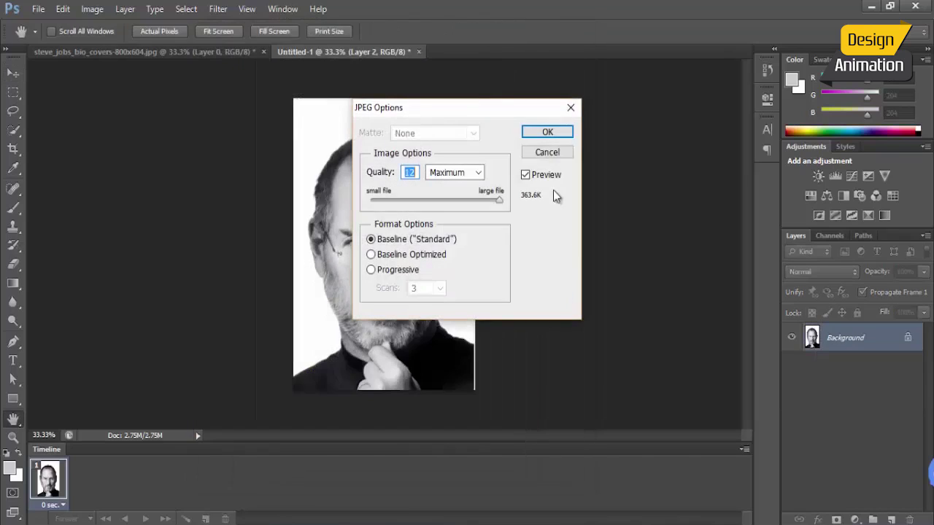
Step: Confirm the JPEG options to finish saving, then return to After Effects' project panel
click(553, 135)
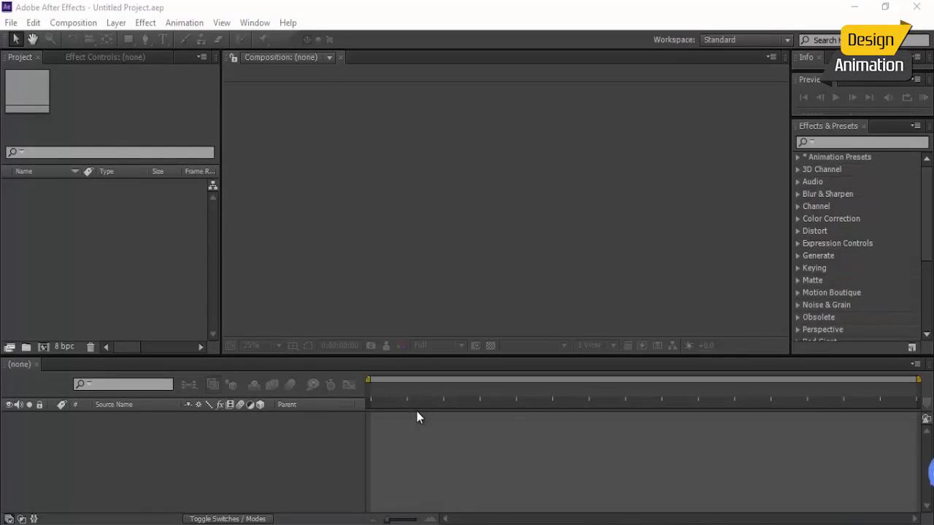
click(424, 452)
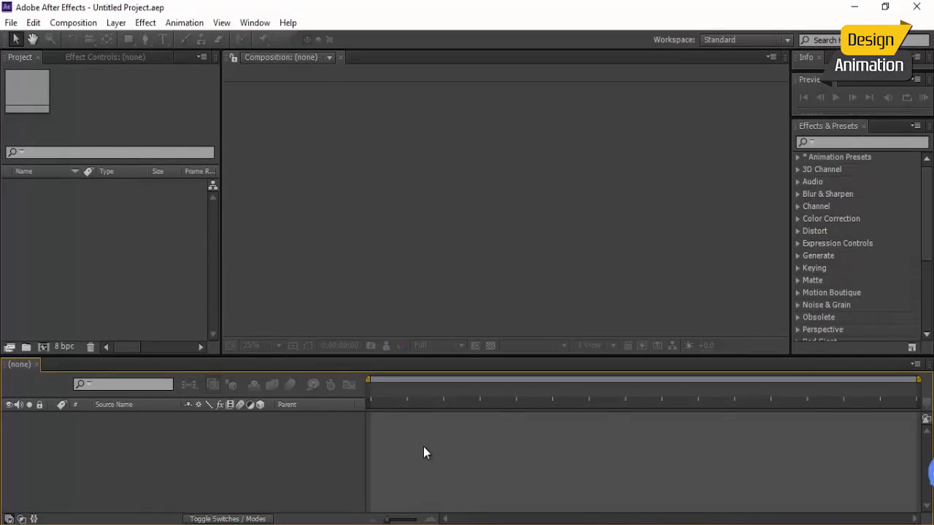
click(103, 250)
Step: Create Comp 1 with the HDTV 1080 29.97 preset and a 0;00;05;00 duration
click(72, 23)
click(79, 38)
drag(447, 102, 415, 65)
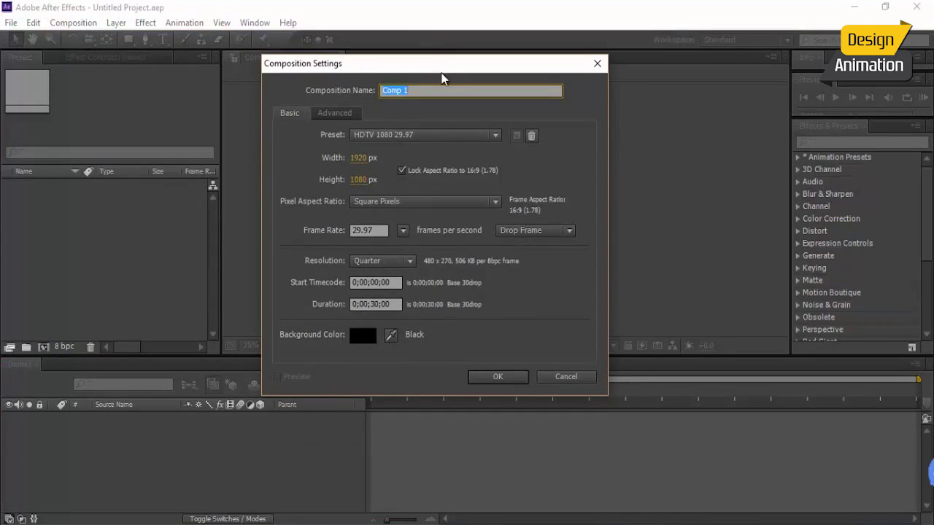
drag(443, 71, 430, 65)
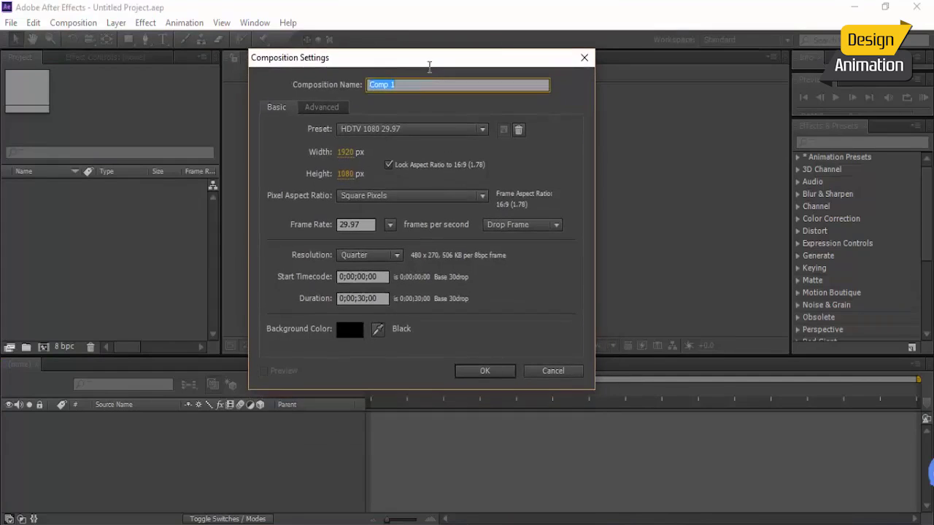
click(413, 127)
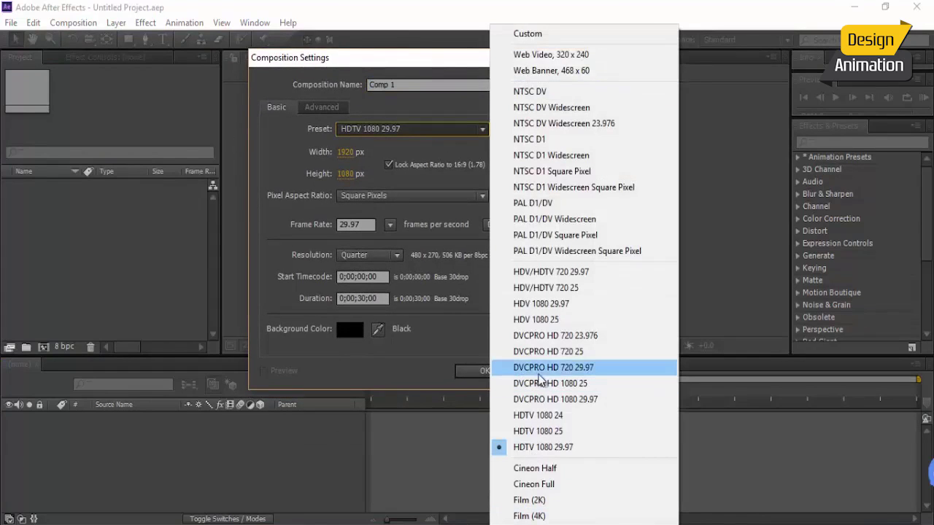
click(276, 222)
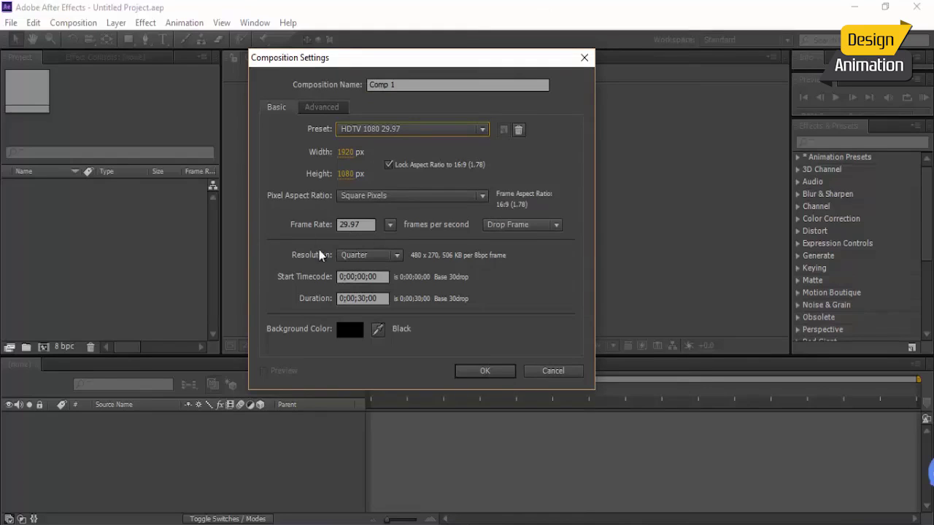
click(358, 299)
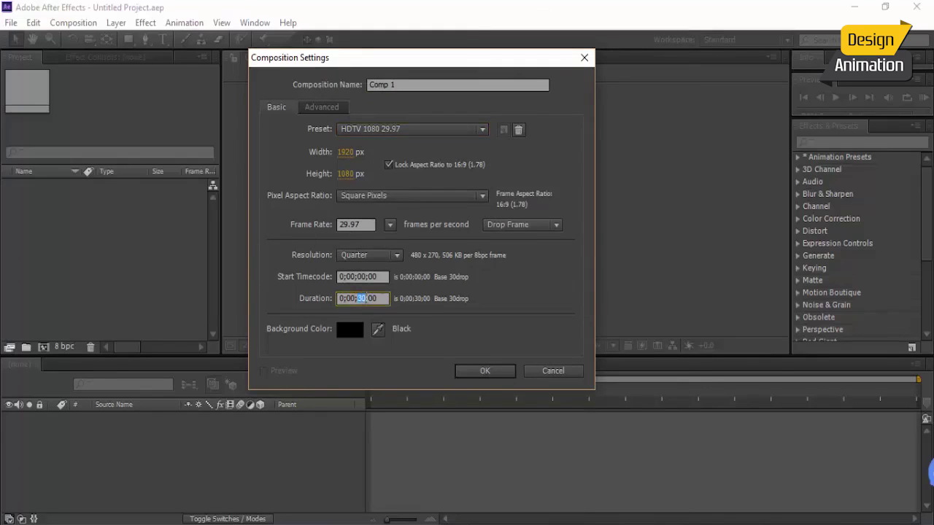
click(484, 370)
Step: Set the viewer to 100% and import Face 1.jpg and Face 2.jpg into the project
click(263, 346)
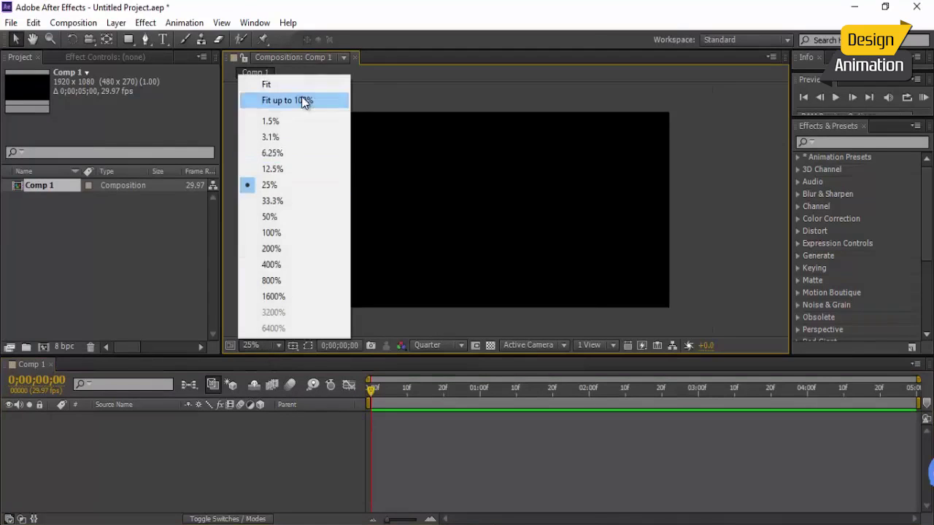
click(302, 99)
click(118, 258)
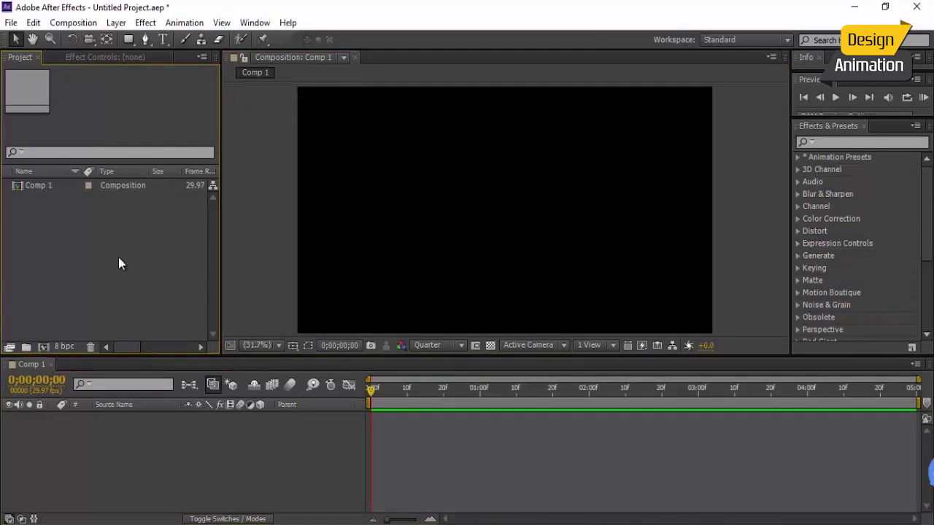
double_click(119, 257)
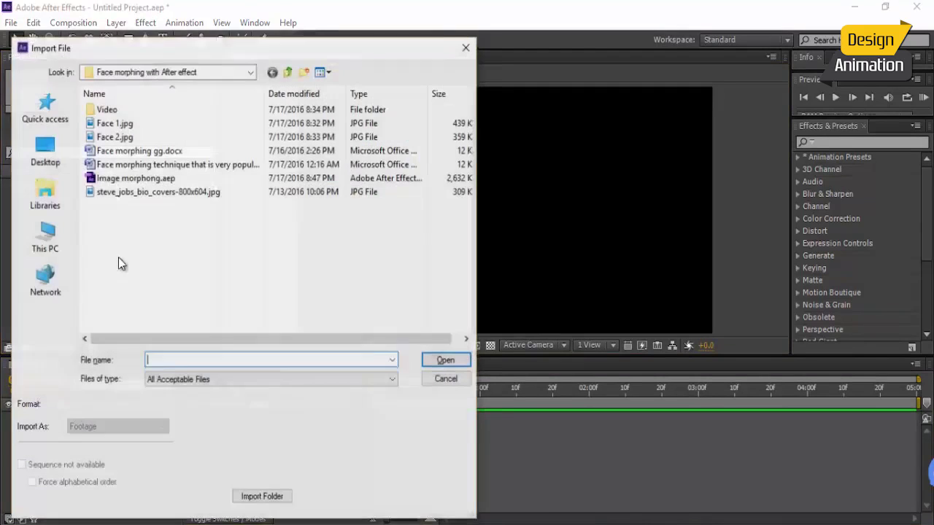
click(130, 124)
key(shift+Down)
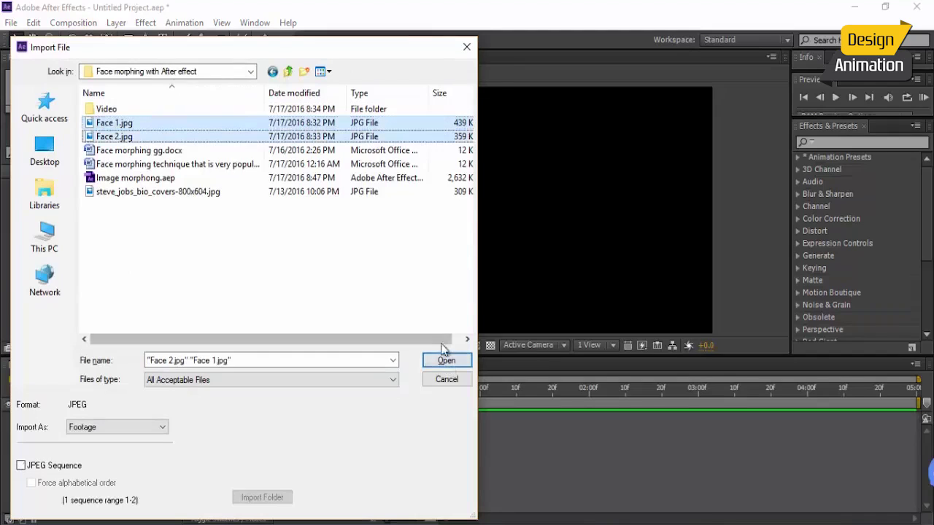
click(448, 362)
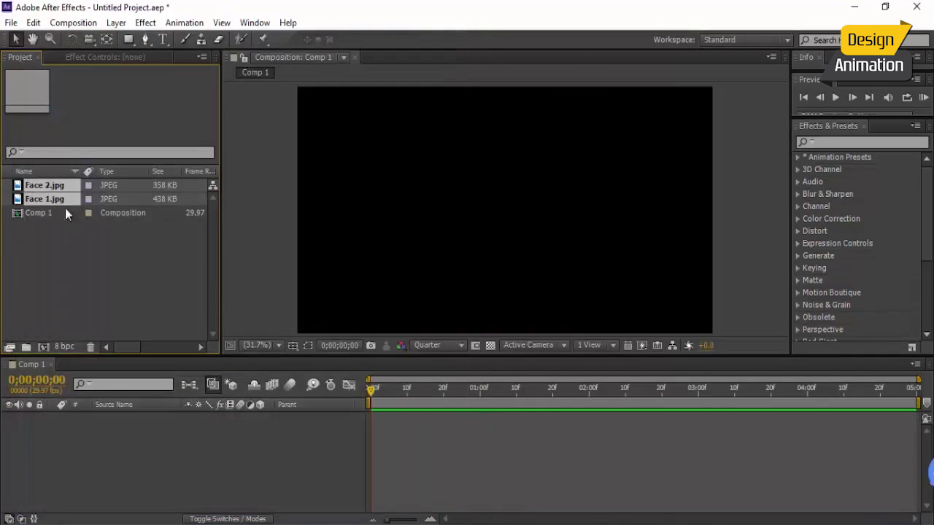
click(90, 241)
Step: Place Face 1.jpg and Face 2.jpg into Comp 1, with Face 2 on top
click(56, 198)
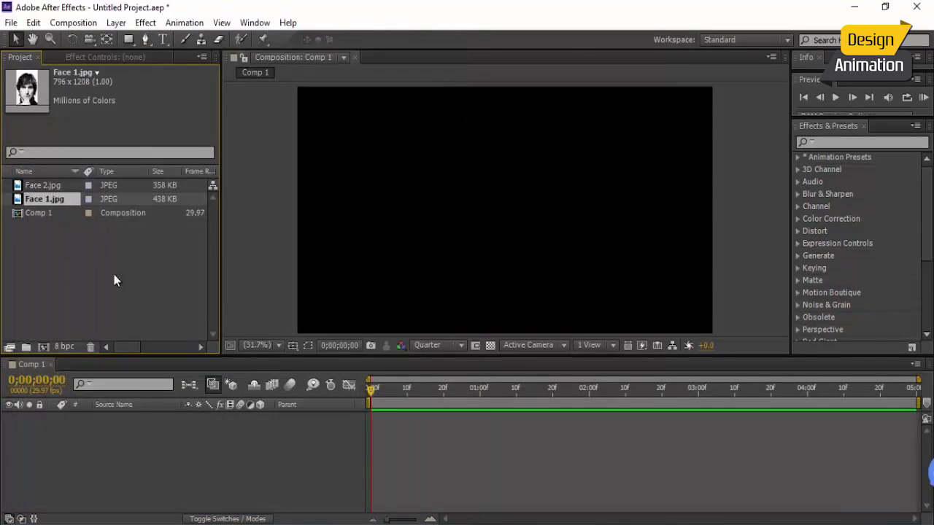
drag(181, 400, 204, 442)
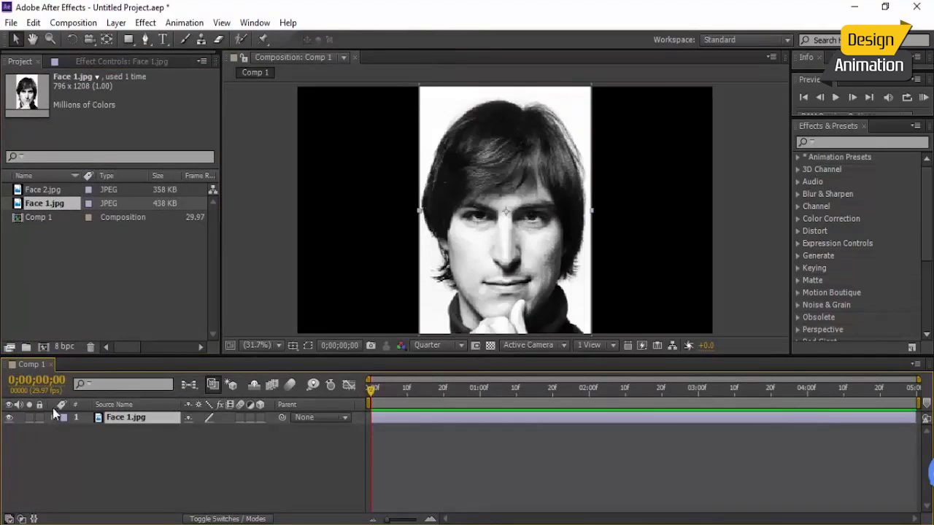
drag(47, 190, 166, 416)
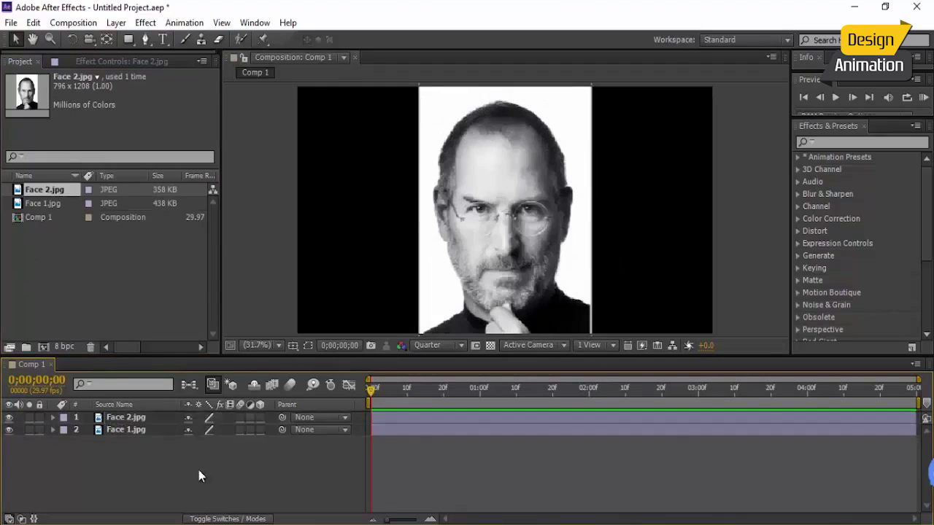
Step: Add a null object and parent both face layers to it
right_click(192, 470)
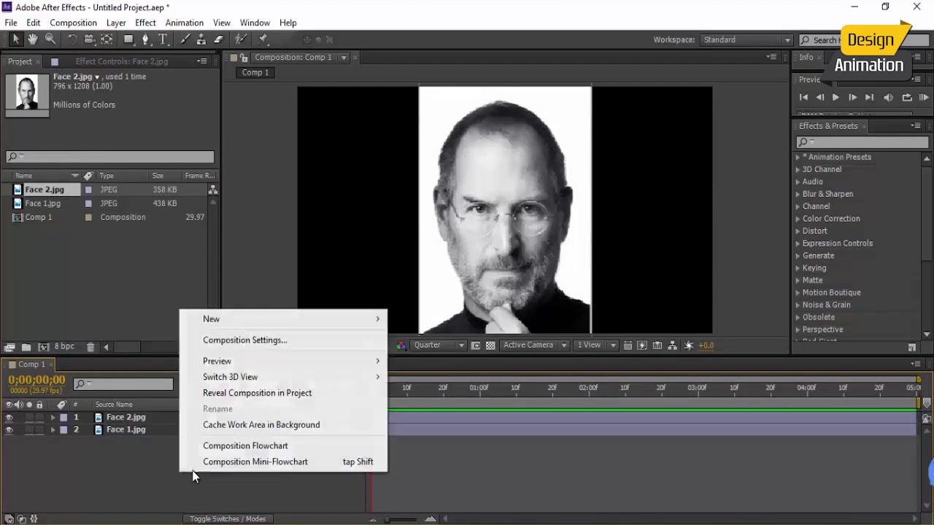
mouse_move(292, 320)
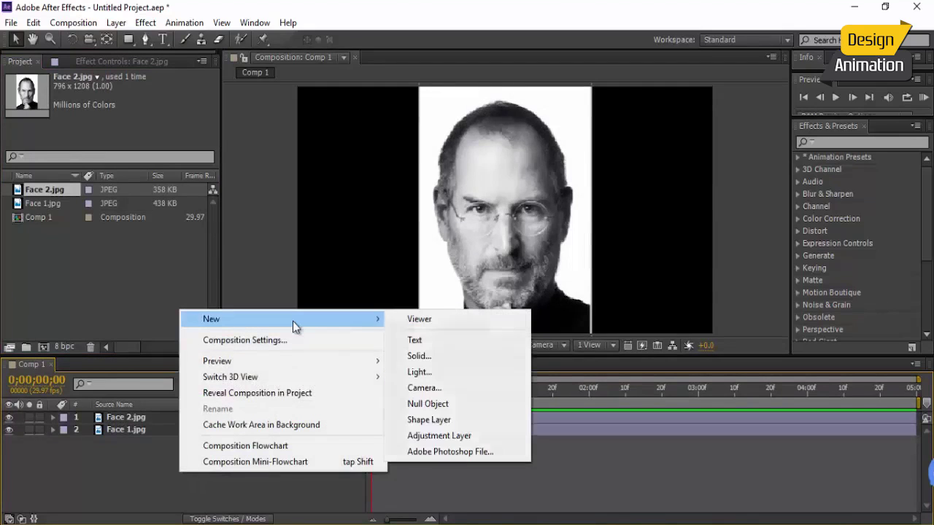
click(440, 403)
drag(159, 474, 128, 426)
drag(282, 430, 144, 421)
Step: Scale the null to 83% so both faces shrink with it
click(139, 420)
click(53, 417)
click(64, 430)
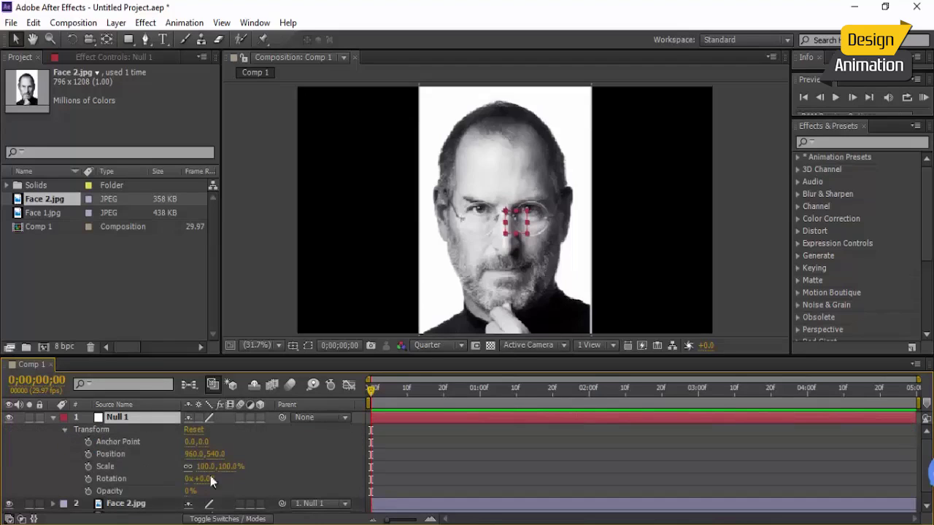
mouse_move(216, 474)
mouse_down()
mouse_move(212, 468)
mouse_move(222, 467)
mouse_up()
click(54, 416)
click(189, 474)
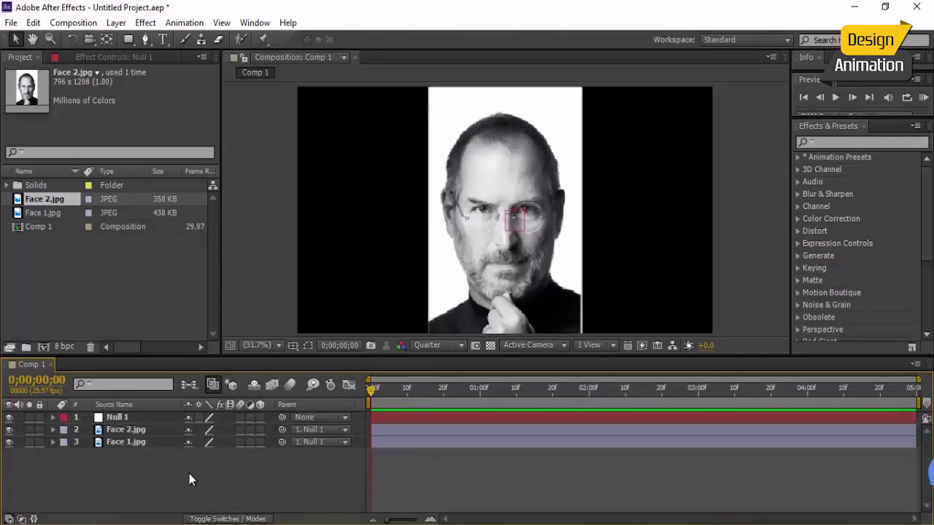
Step: Create a white solid sampled from the image and move it below the faces
key(ctrl+y)
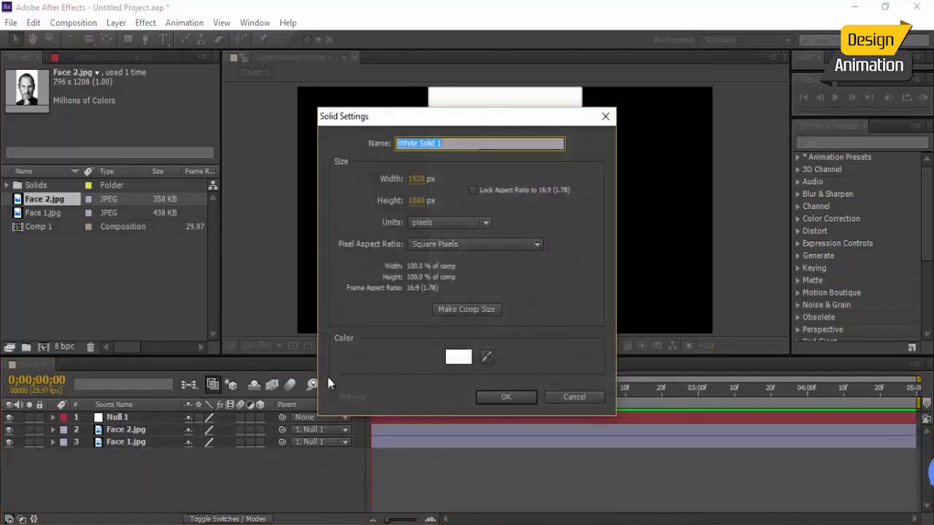
drag(472, 119, 121, 173)
click(136, 412)
click(155, 452)
drag(124, 417, 133, 471)
click(200, 484)
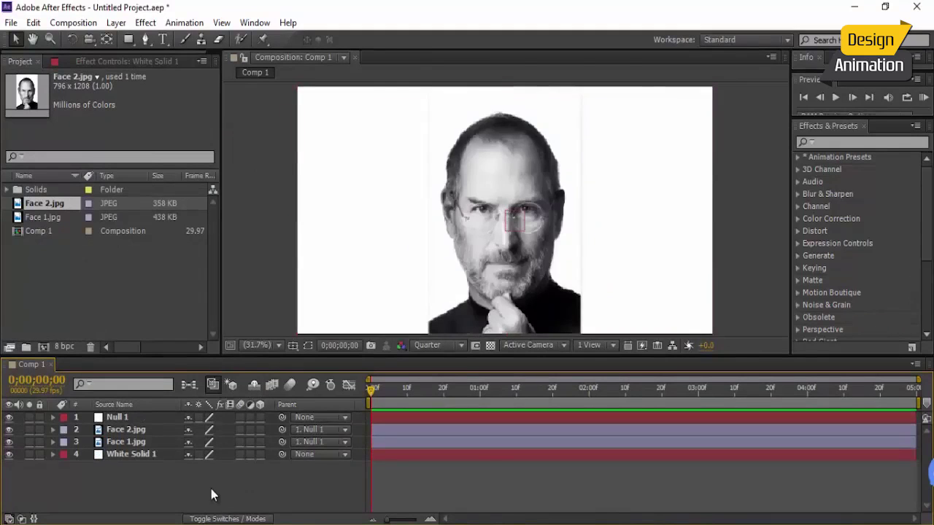
Step: Set the preview resolution to Full and rename the white solid 'BG'
click(496, 259)
click(473, 442)
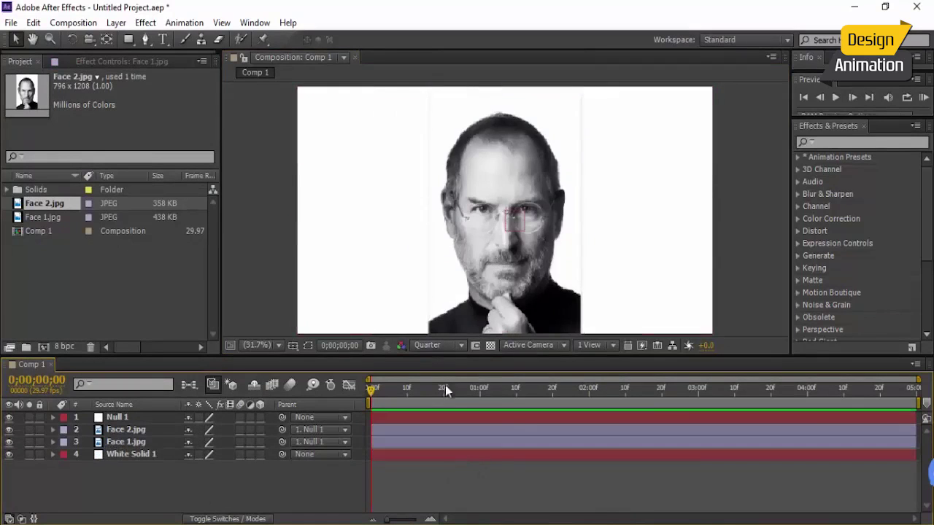
click(437, 344)
click(442, 383)
text(BG)
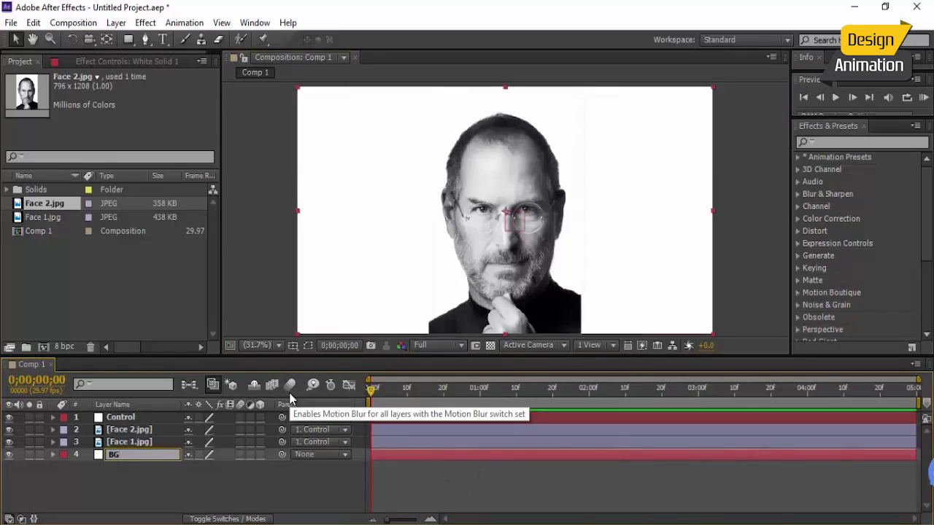
Step: Commit the BG name, move to the older-face frame, and apply Liquify to Face 1.jpg
click(315, 481)
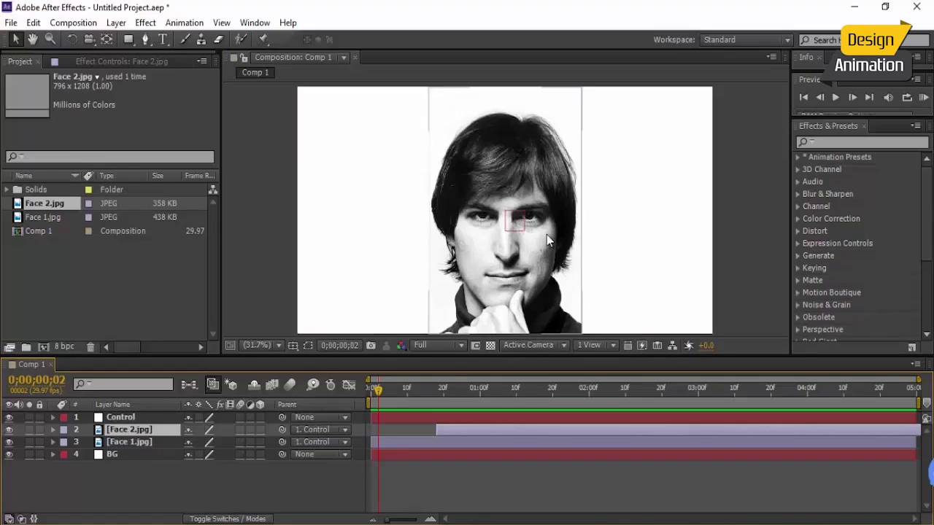
mouse_move(387, 397)
mouse_down()
mouse_move(463, 388)
mouse_move(391, 390)
mouse_move(462, 390)
mouse_move(397, 412)
mouse_move(398, 398)
mouse_move(384, 400)
mouse_move(397, 402)
mouse_move(381, 410)
mouse_up()
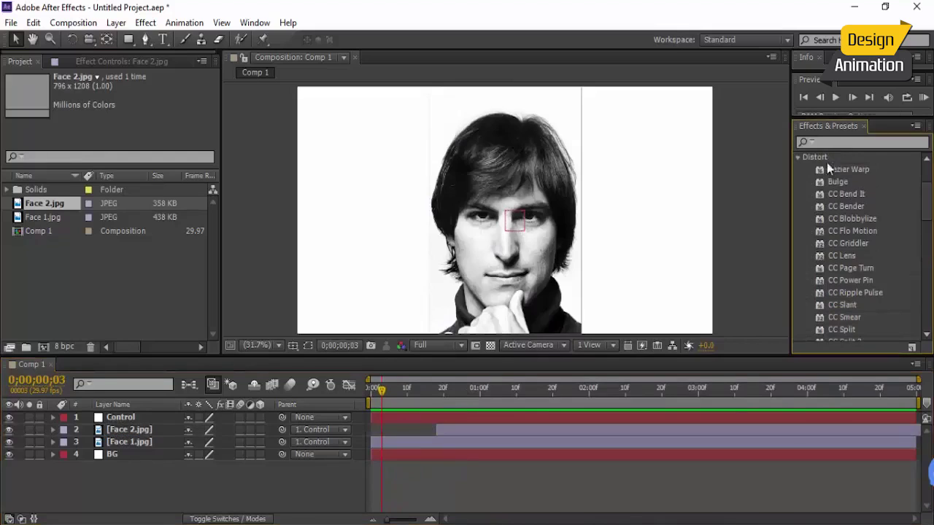
scroll(860, 267, down, 3)
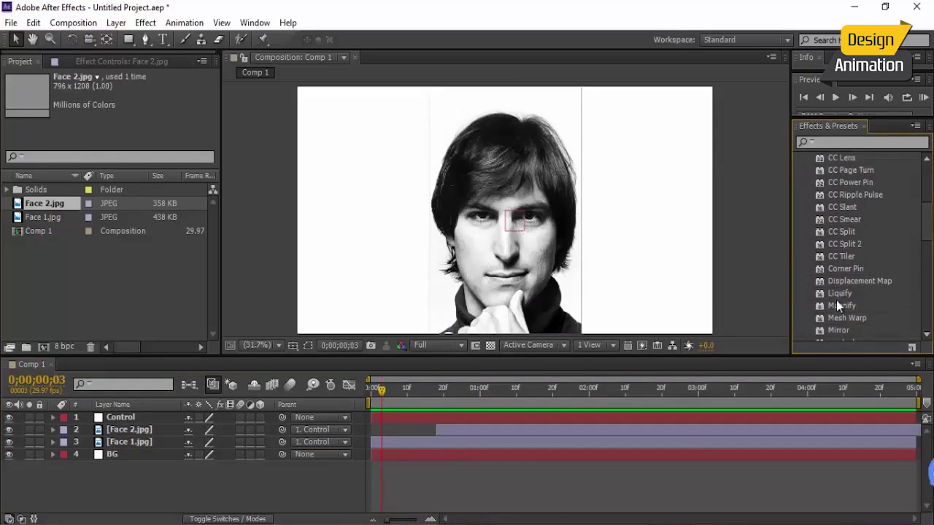
mouse_move(840, 294)
mouse_down()
mouse_move(324, 432)
mouse_move(148, 444)
mouse_up()
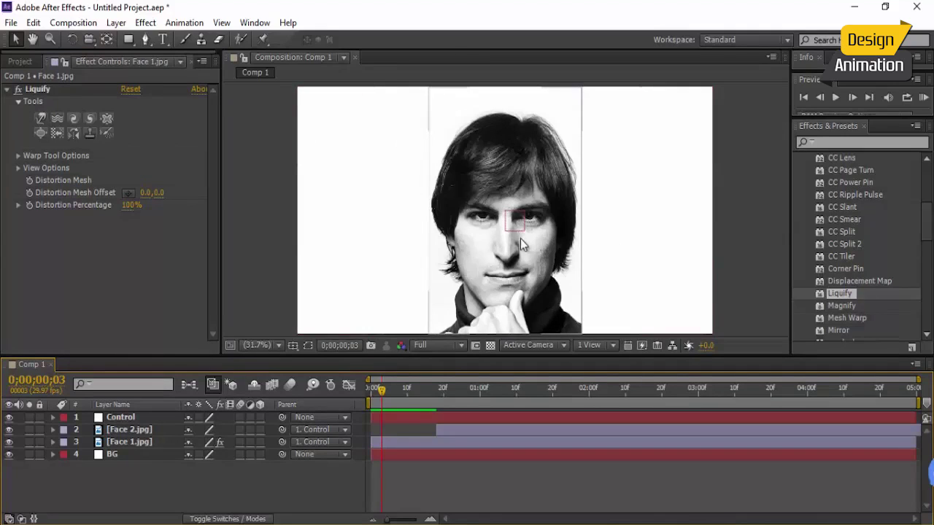
Step: At frame 9, turn on Liquify's View Mesh and smear Face 1's hair with the Warp brush
mouse_move(393, 398)
mouse_down()
mouse_move(421, 396)
mouse_move(404, 396)
mouse_up()
click(18, 168)
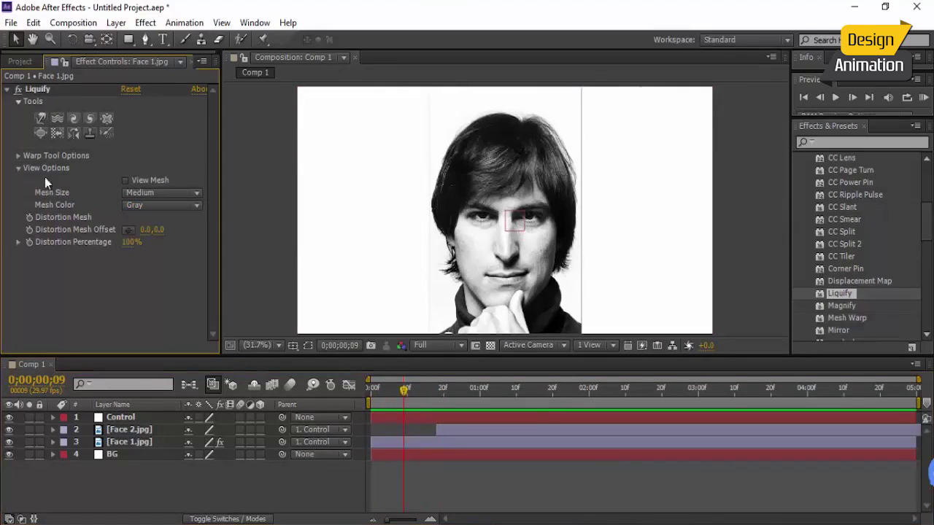
click(125, 181)
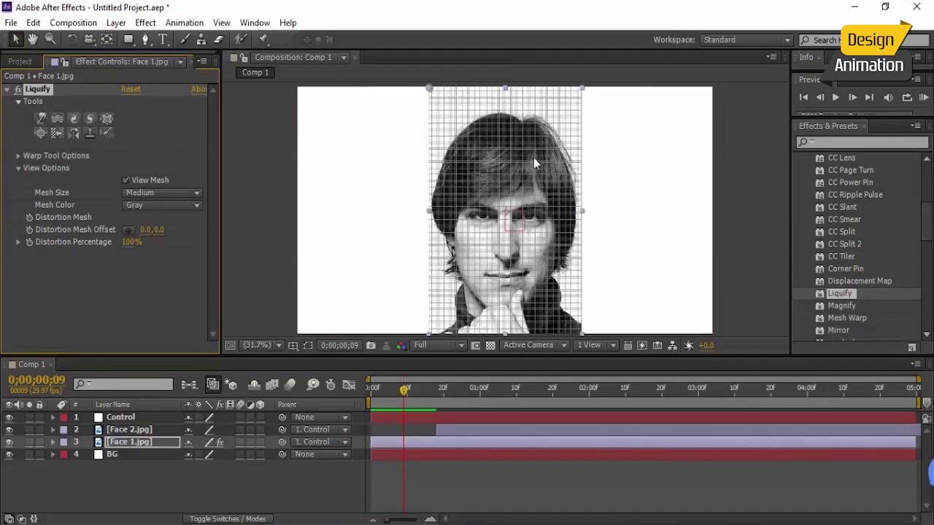
click(41, 132)
click(40, 117)
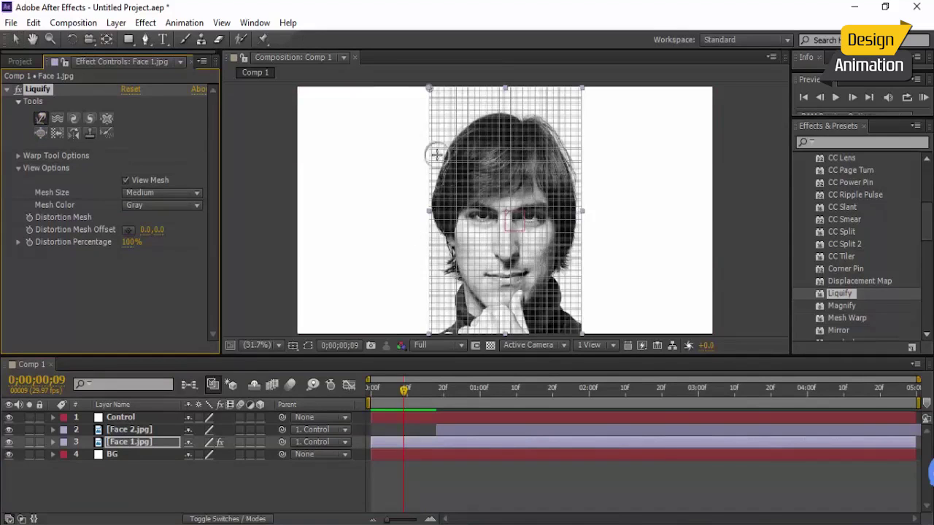
mouse_move(450, 146)
mouse_down()
mouse_move(493, 138)
mouse_move(539, 137)
mouse_up()
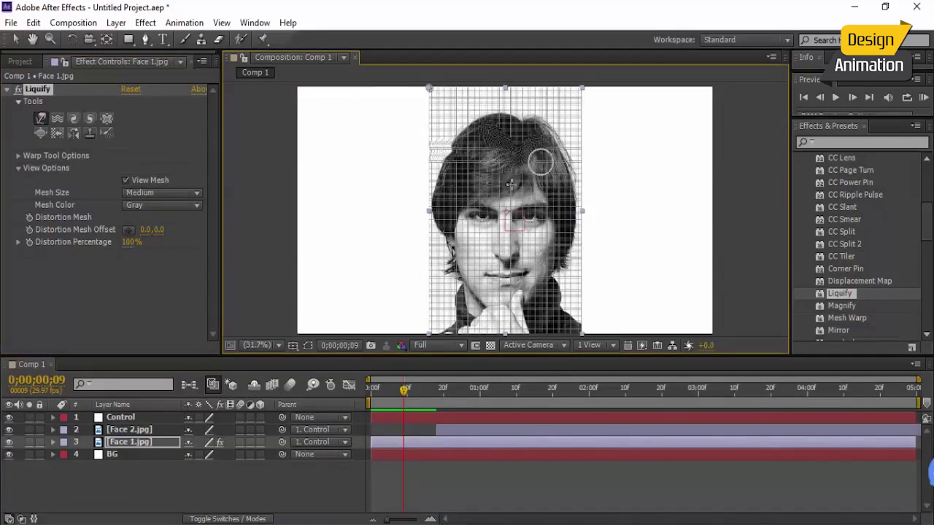
Step: Zoom in on the top of the hair and push the top-left hair outward with Warp
scroll(491, 183, up, 5)
scroll(496, 183, down, 4)
scroll(496, 183, up, 2)
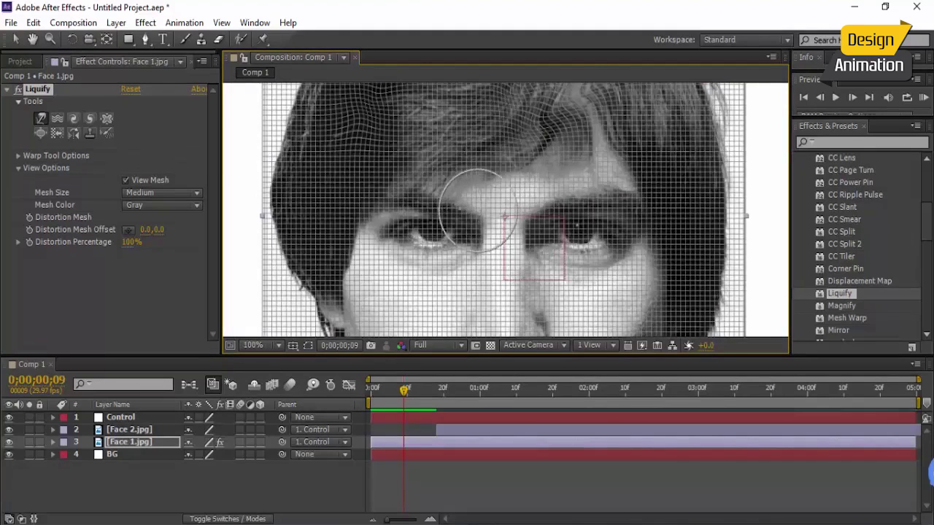
drag(471, 157, 504, 267)
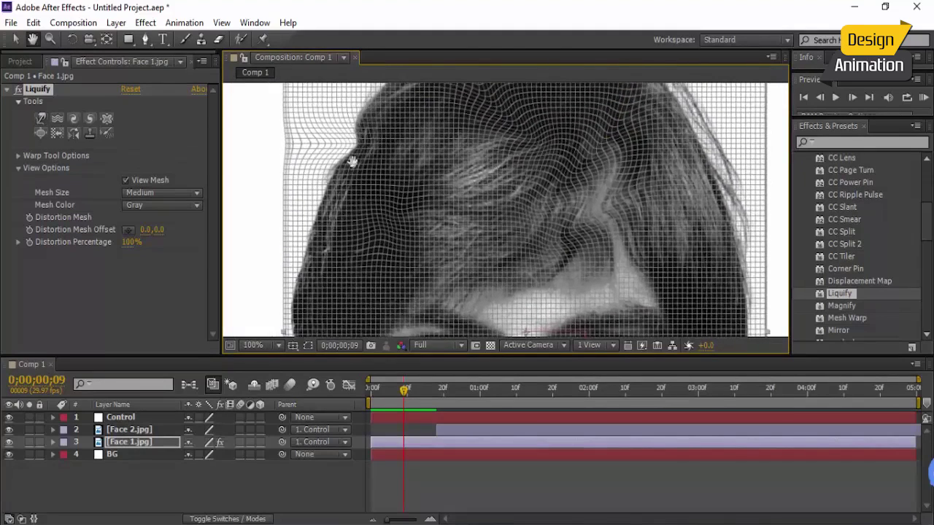
drag(359, 138, 366, 129)
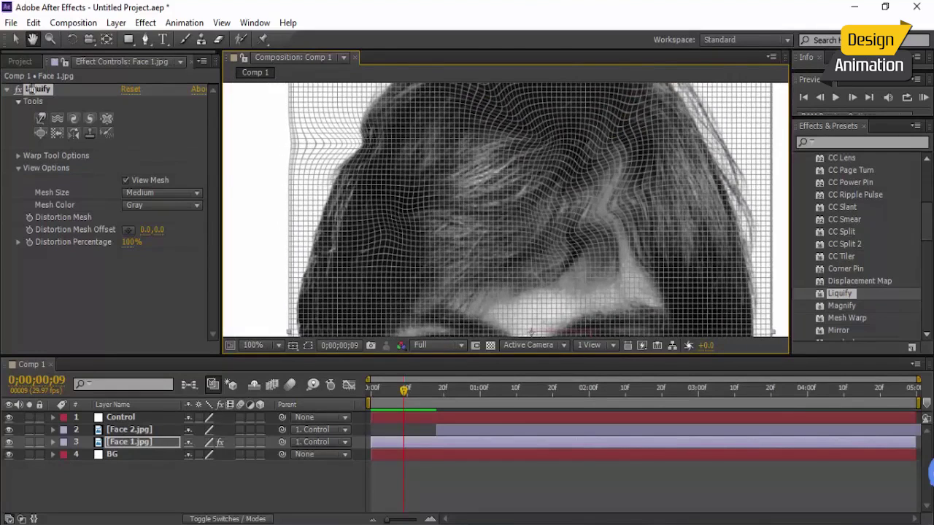
click(40, 118)
mouse_move(358, 134)
mouse_down()
mouse_move(375, 114)
mouse_move(396, 125)
mouse_up()
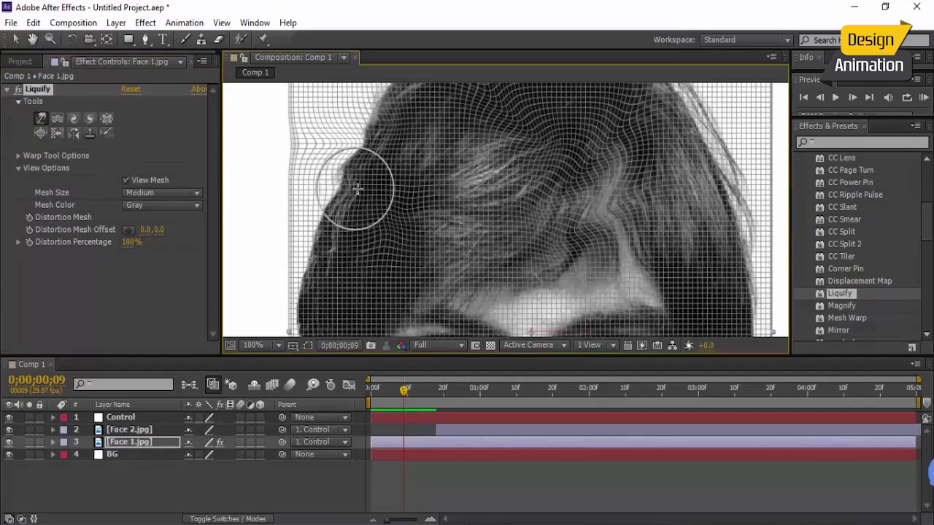
Step: Pucker and twirl the mesh along Face 1's hair edge
click(106, 118)
click(356, 175)
click(73, 118)
drag(351, 205, 337, 215)
Step: Set the Bloat brush size to 107 and bloat the left hair edge outward
click(41, 133)
click(19, 156)
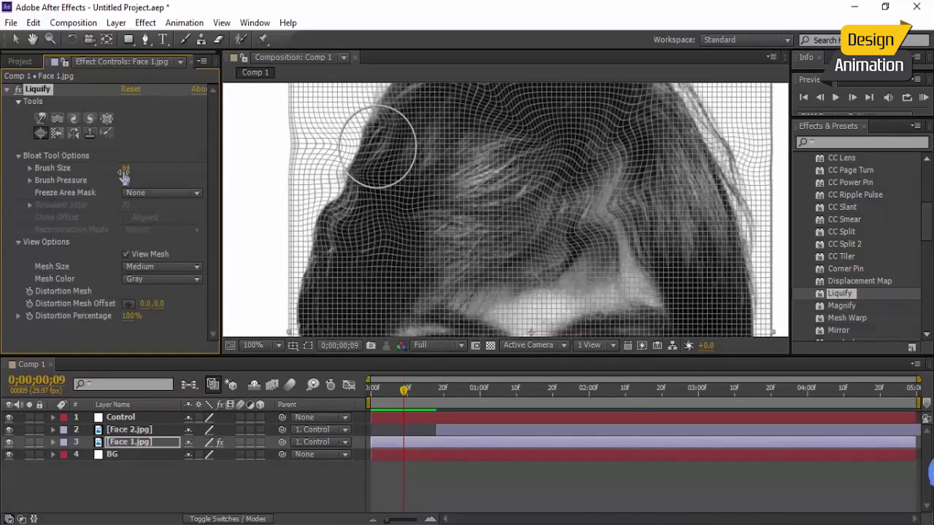
drag(124, 168, 148, 165)
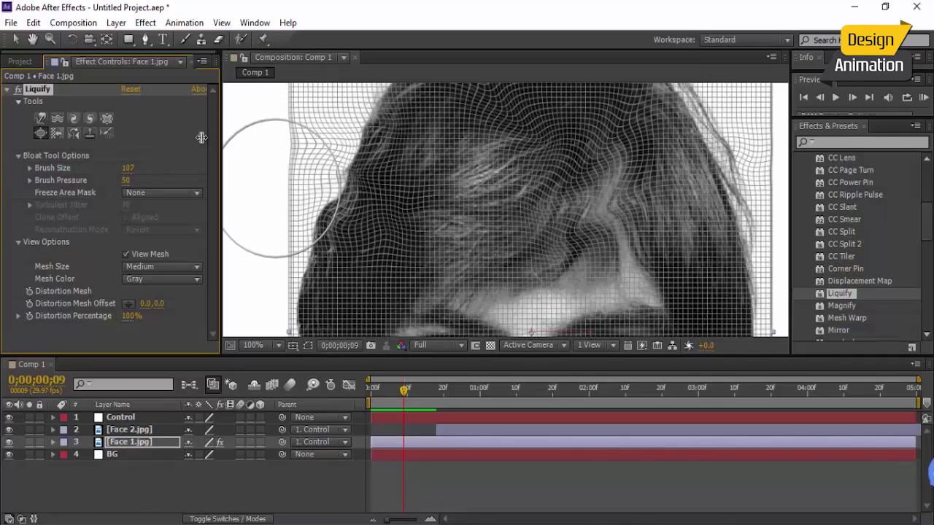
mouse_move(390, 194)
mouse_down()
mouse_move(378, 171)
mouse_move(358, 163)
mouse_move(368, 140)
mouse_move(328, 220)
mouse_up()
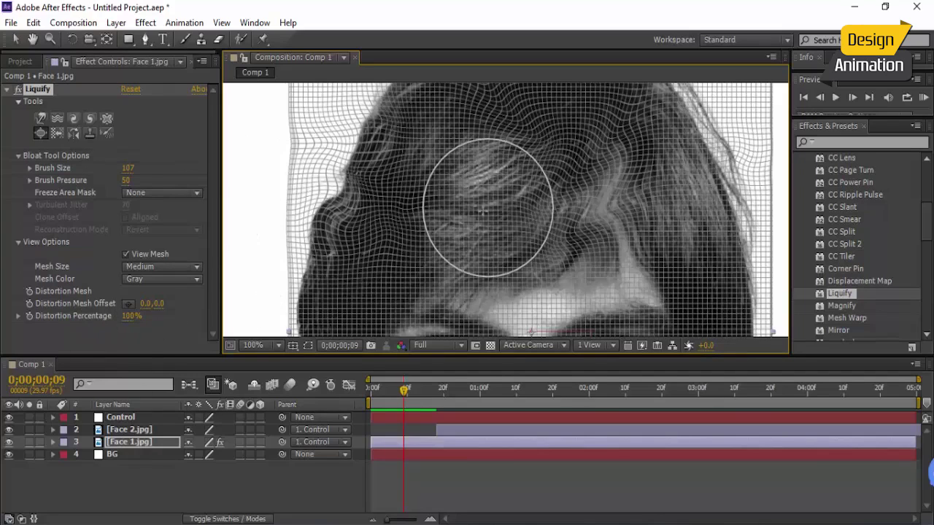
Step: Reset Face 1's Liquify distortions, collapse the effect, and apply Liquify to Face 2.jpg
scroll(479, 197, down, 4)
click(15, 39)
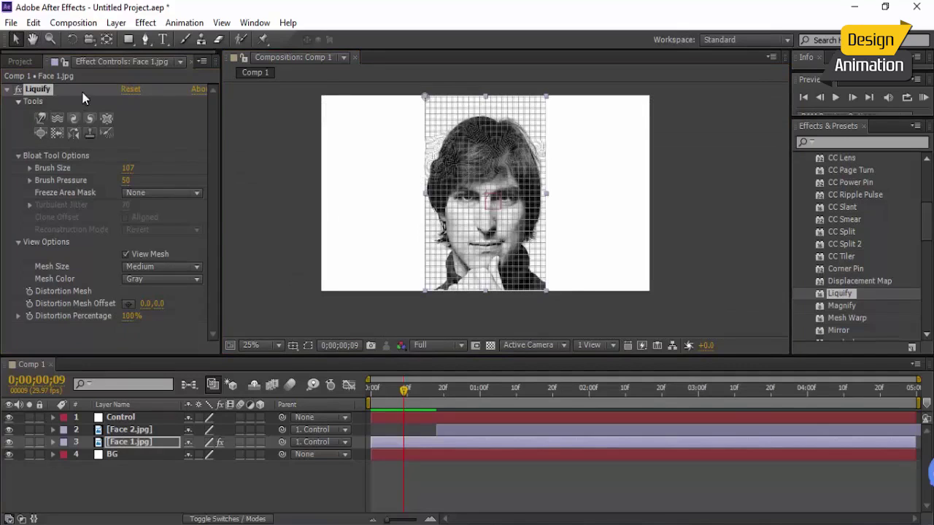
click(130, 89)
click(7, 90)
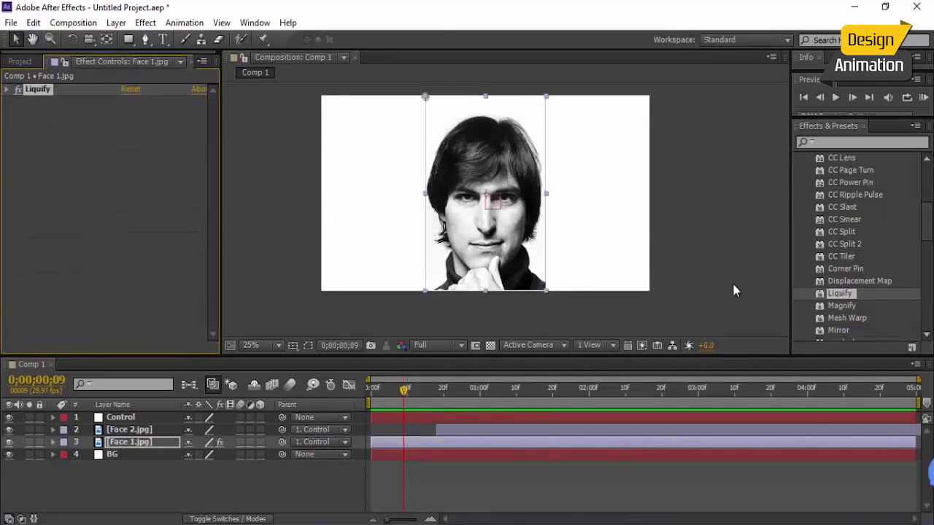
drag(833, 297, 469, 426)
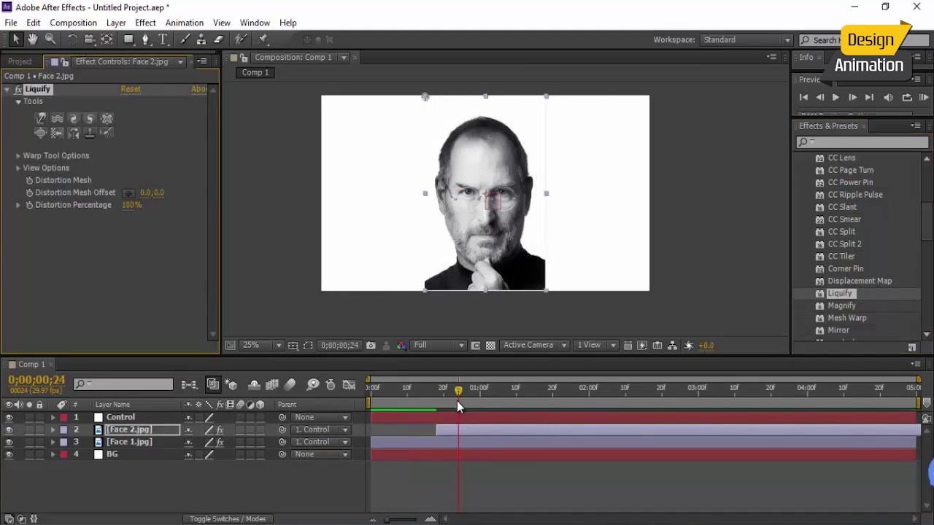